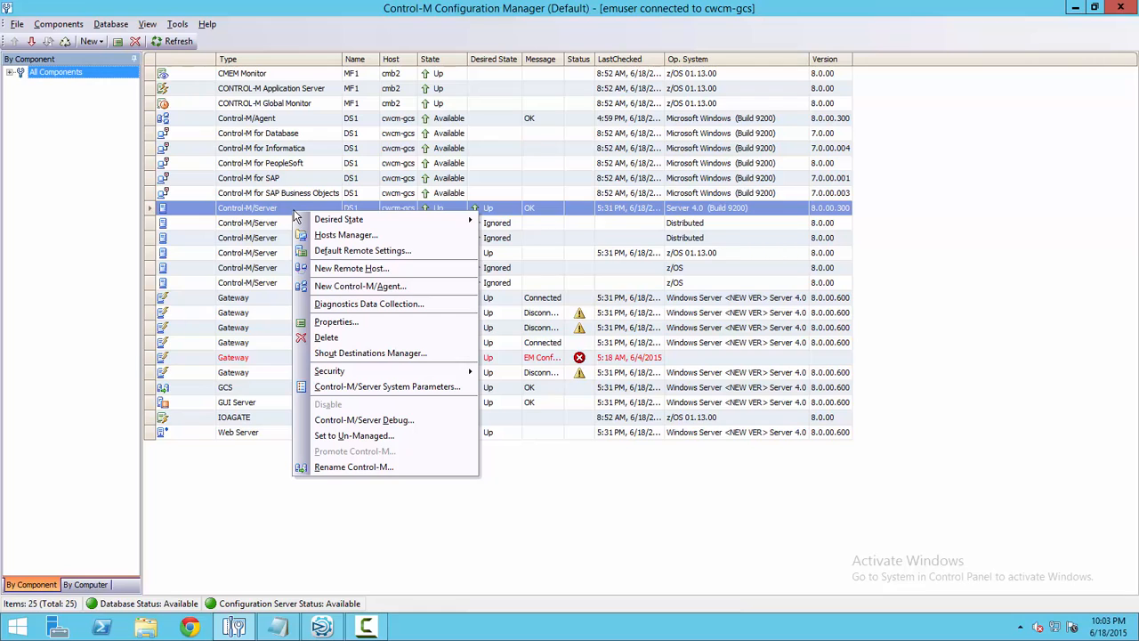
# Step: Review the definition properties of the Control-M/Server entries DS1 and MF1
pyautogui.click(349, 322)
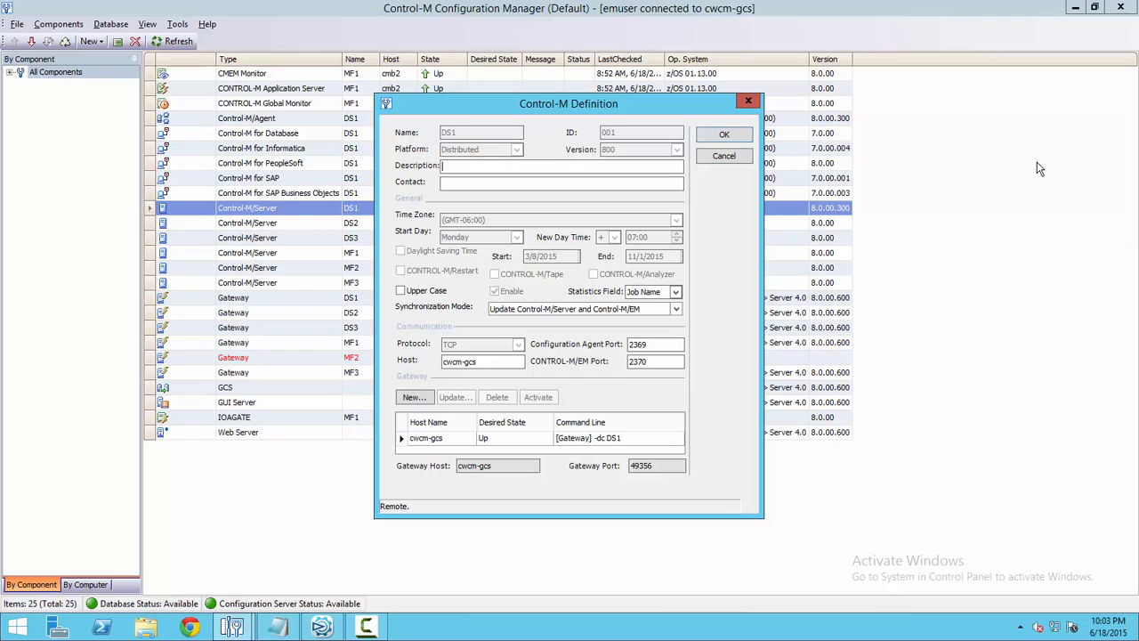
pyautogui.click(732, 158)
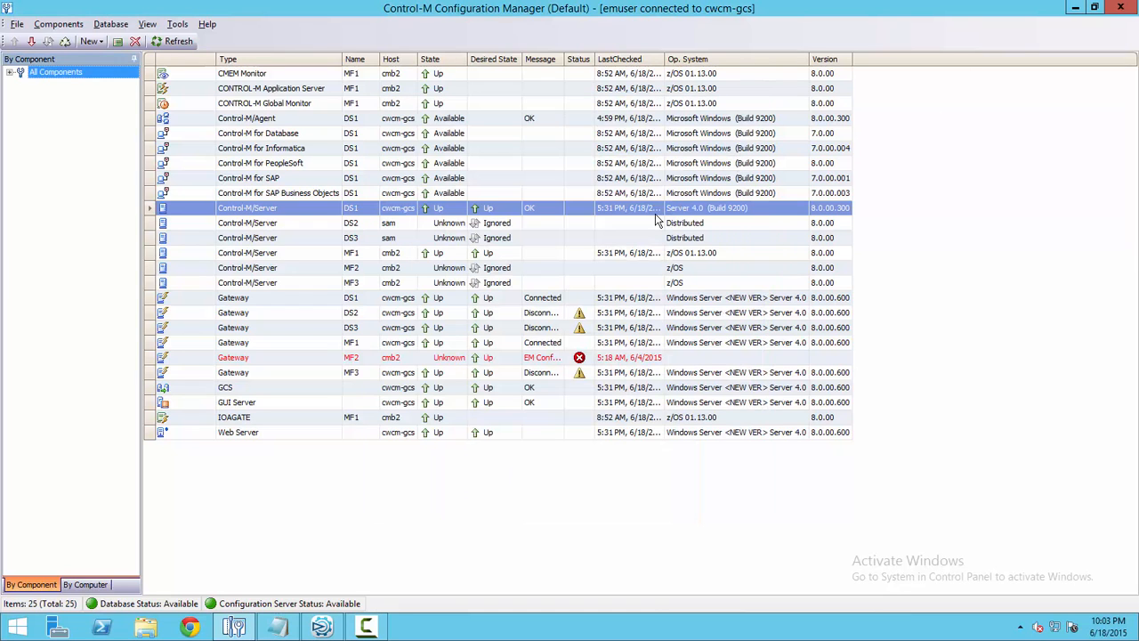
pyautogui.click(354, 256)
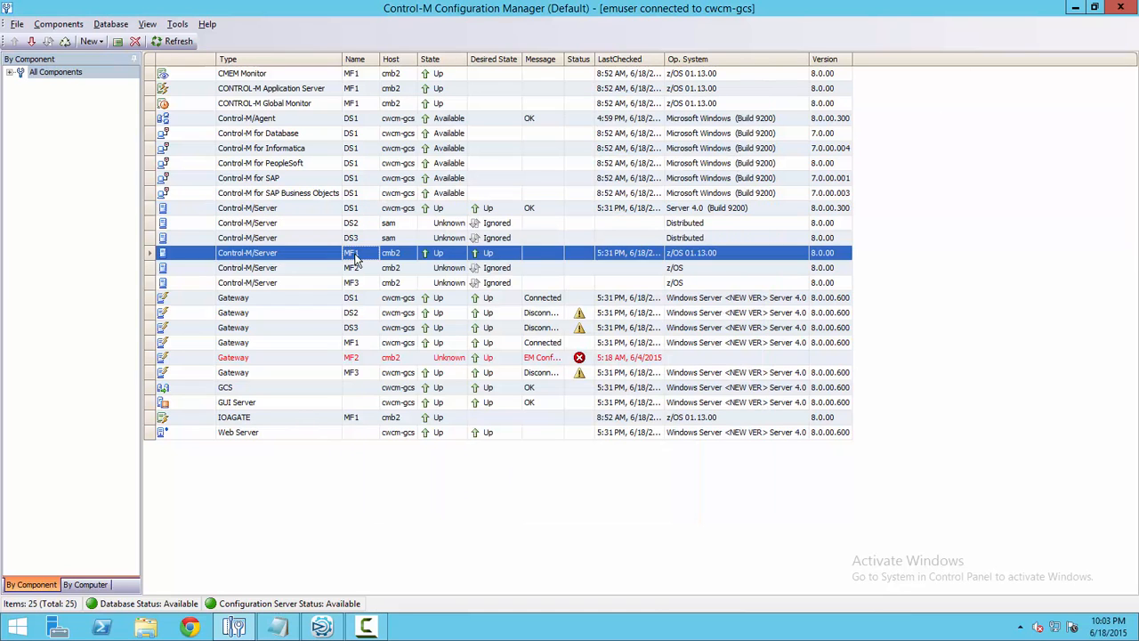
pyautogui.doubleClick(354, 255)
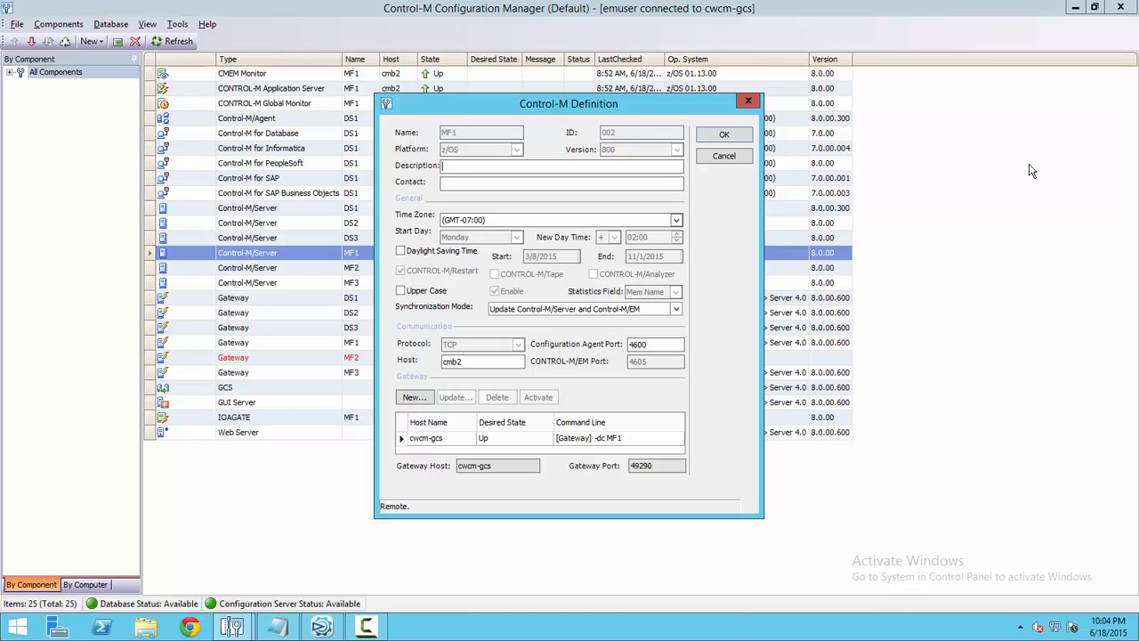
# Step: Switch to Control-M Workload Automation and open the Global Conditions Prefixes list
pyautogui.moveTo(323, 628)
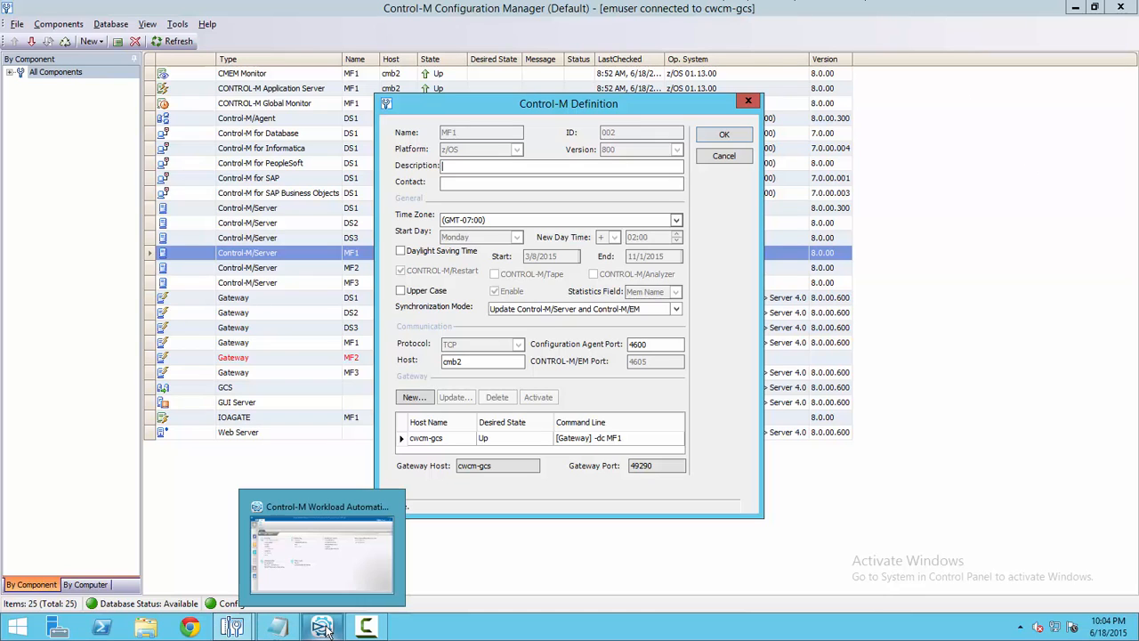
pyautogui.click(321, 554)
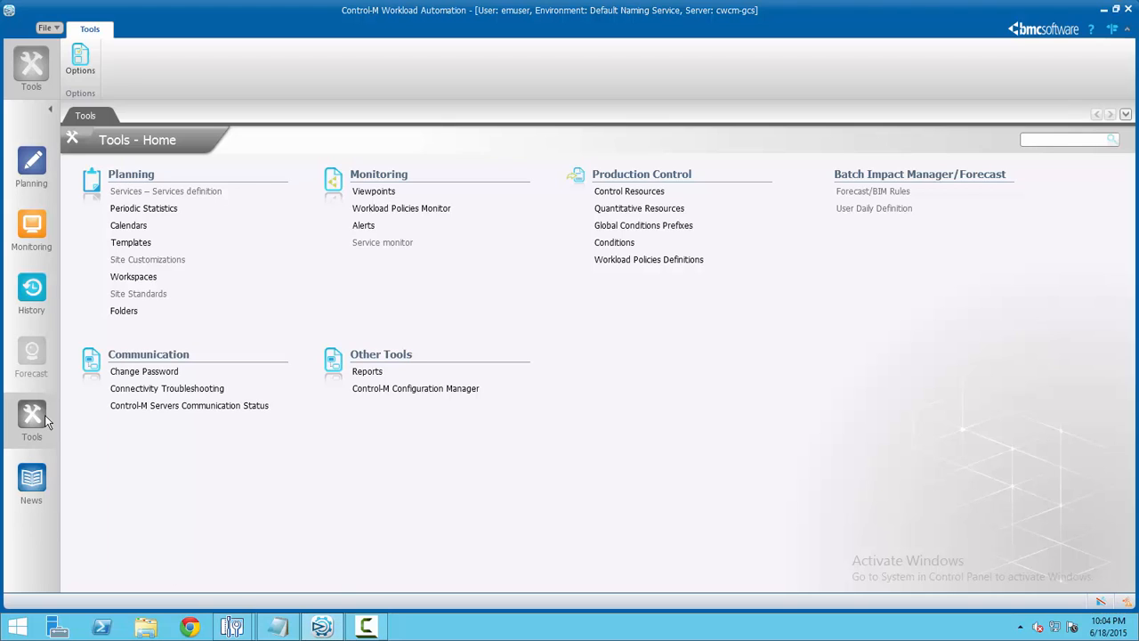
pyautogui.click(649, 226)
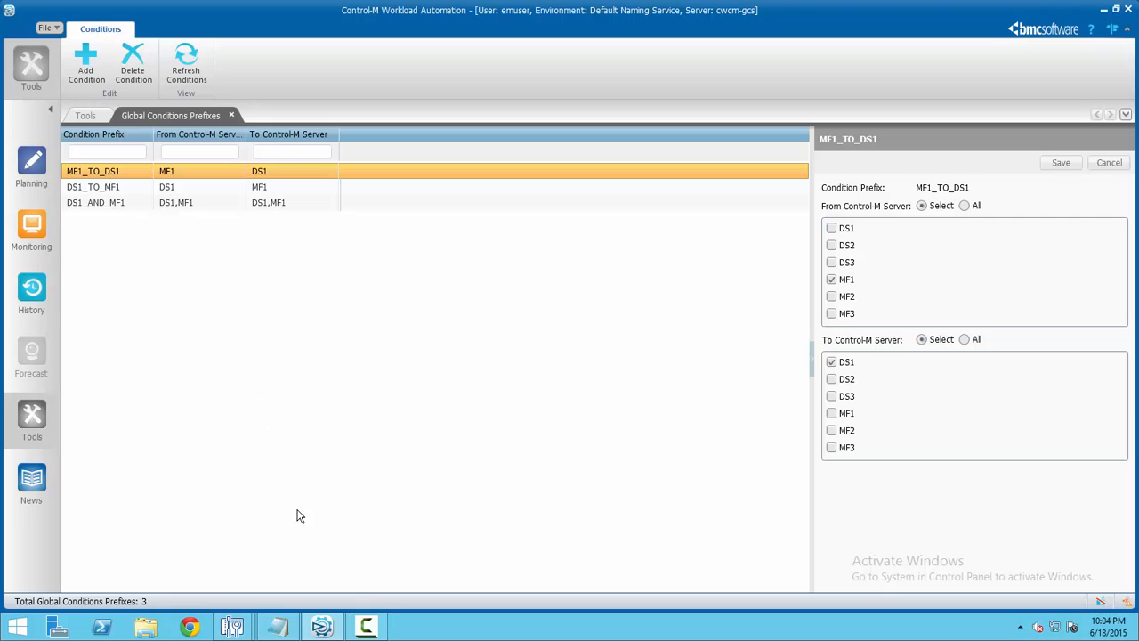
pyautogui.click(88, 69)
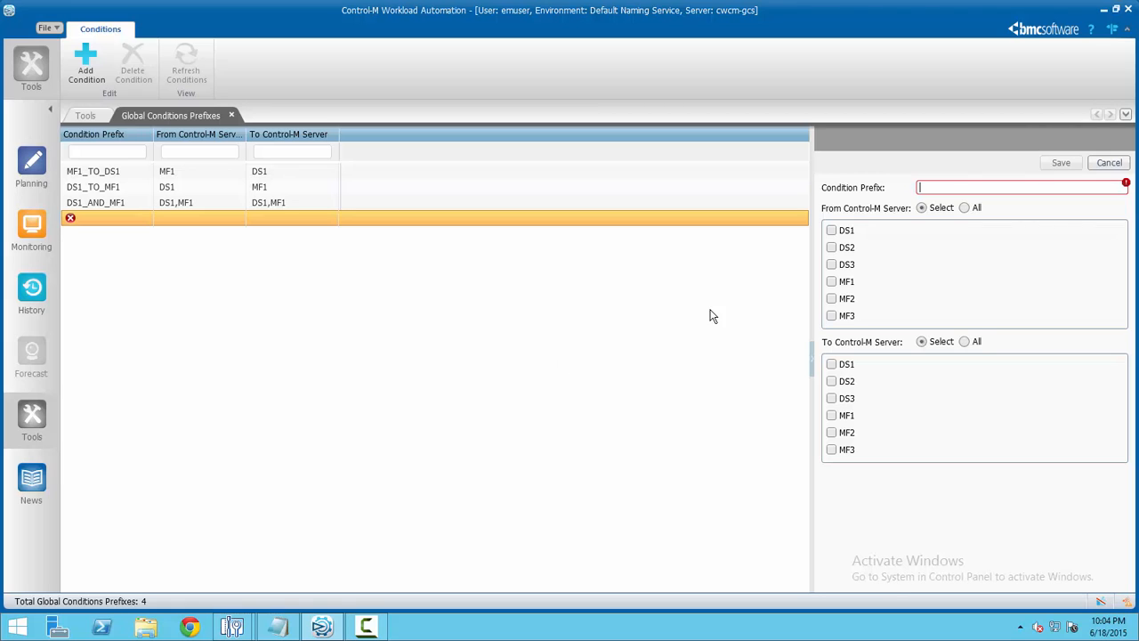
pyautogui.click(832, 231)
pyautogui.click(833, 247)
pyautogui.click(832, 265)
pyautogui.click(832, 282)
pyautogui.click(832, 299)
pyautogui.click(832, 316)
pyautogui.click(832, 364)
pyautogui.click(832, 382)
pyautogui.click(832, 399)
pyautogui.click(832, 417)
pyautogui.click(833, 434)
pyautogui.click(832, 449)
pyautogui.click(1109, 164)
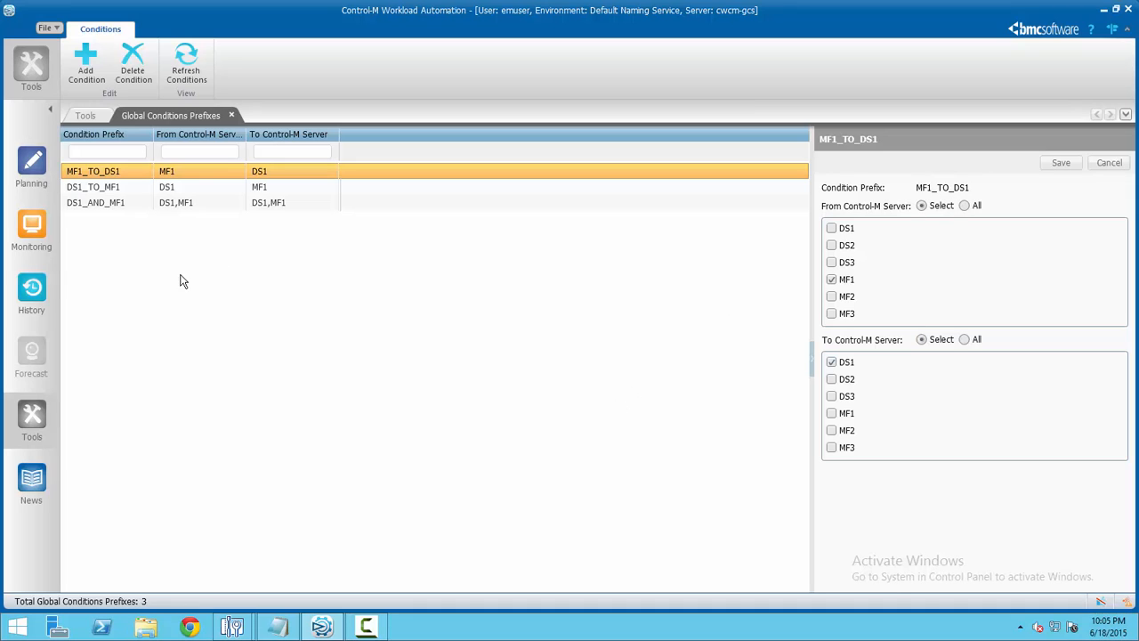
# Step: Review the from and to server settings of the DS1_TO_MF1, DS1_AND_MF1 and MF1_TO_DS1 prefixes
pyautogui.click(101, 189)
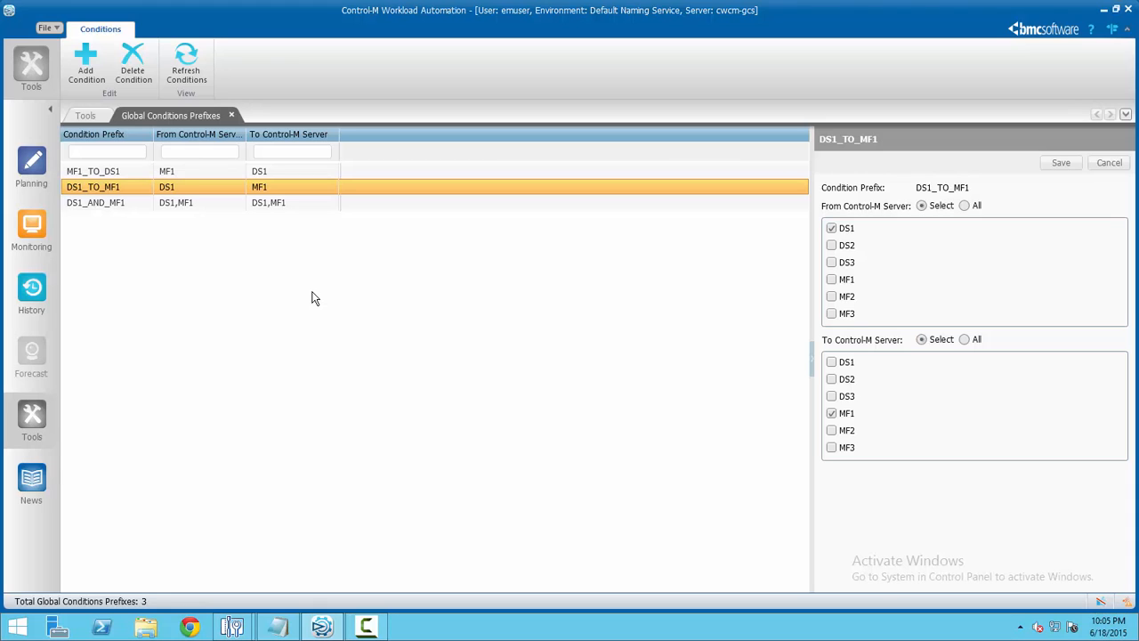
pyautogui.click(100, 204)
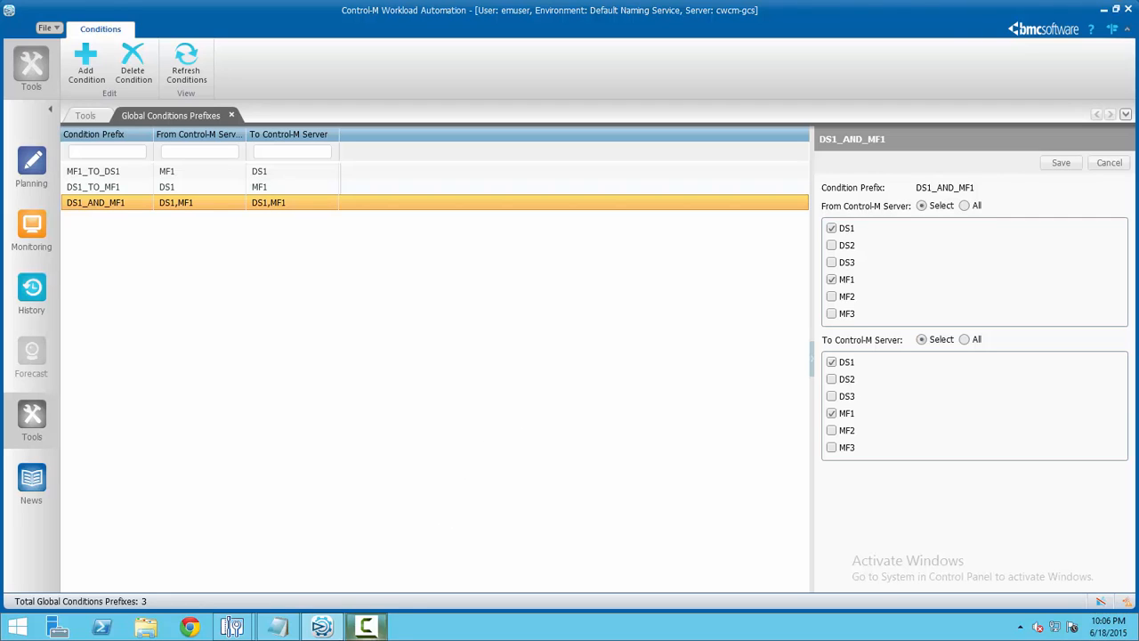
pyautogui.click(159, 175)
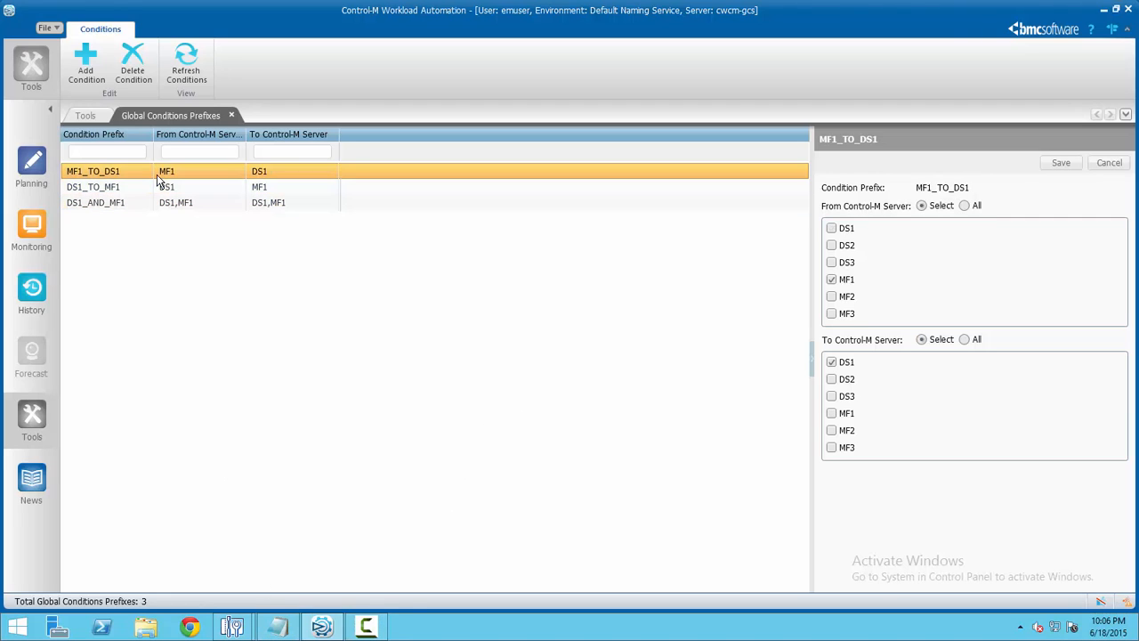
# Step: Check the GCS_conditions notes in Notepad and open the Conditions list in Control-M Workload Automation
pyautogui.click(276, 629)
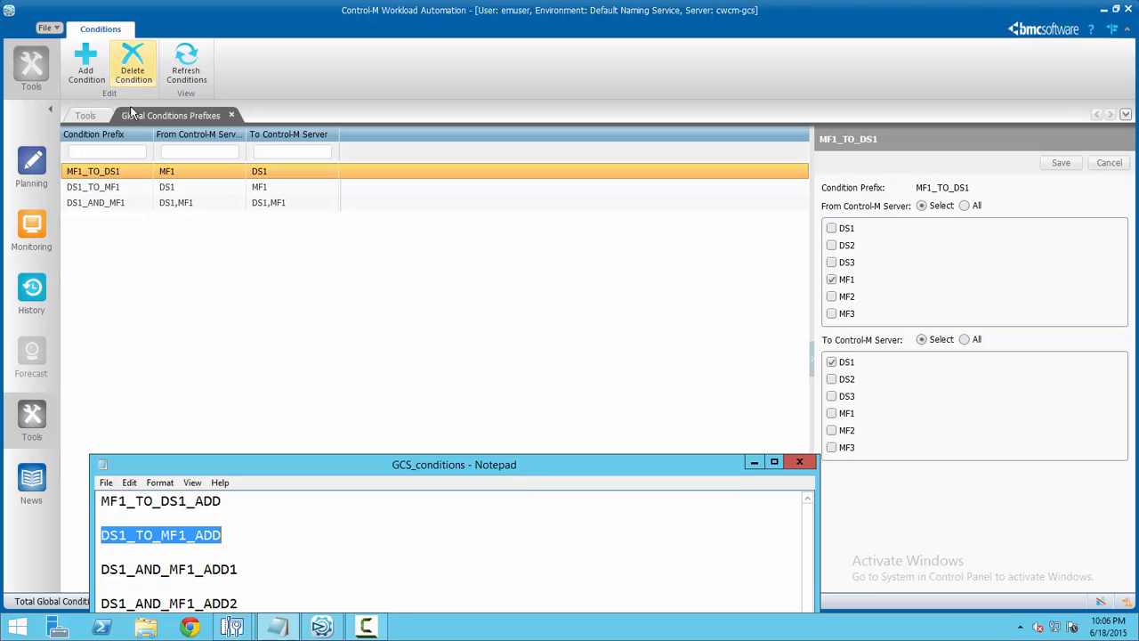
pyautogui.click(34, 418)
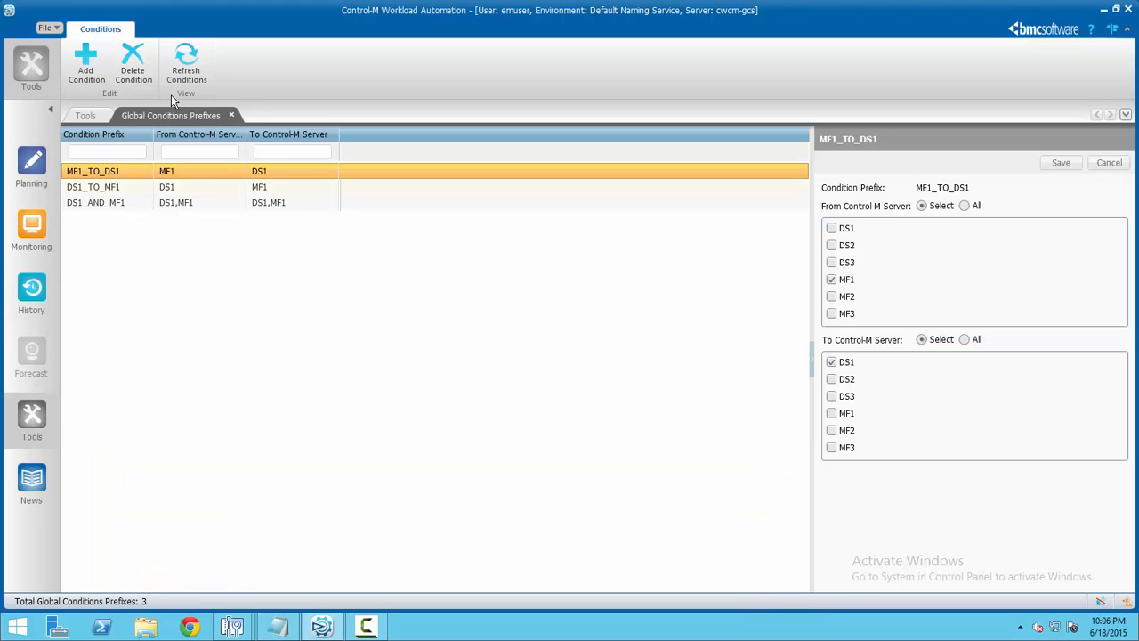
pyautogui.click(86, 115)
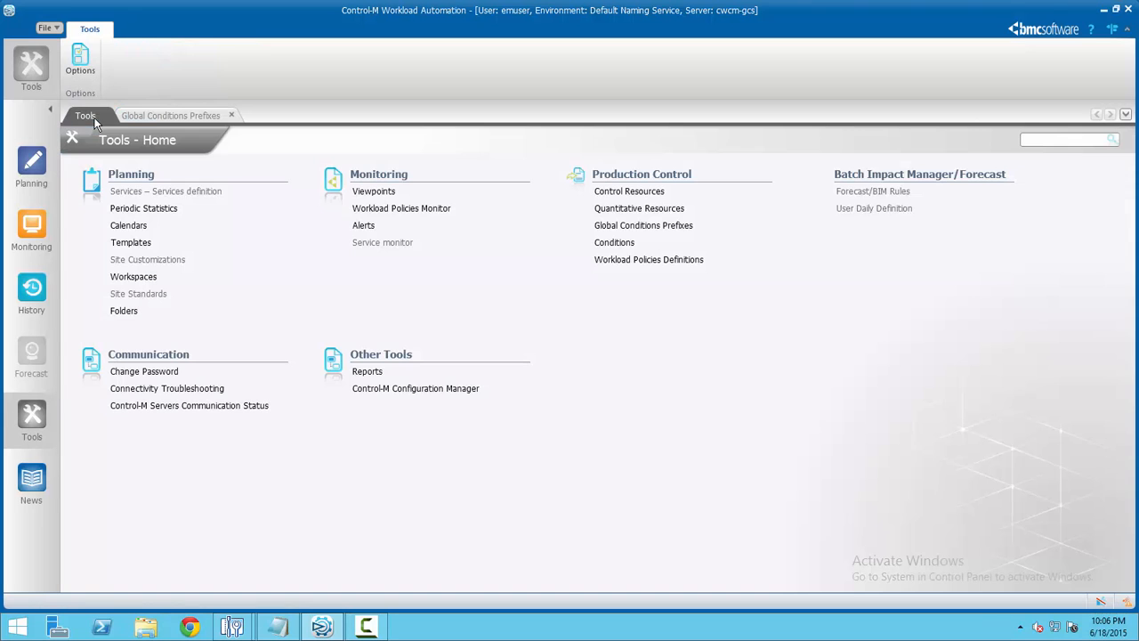
pyautogui.click(594, 251)
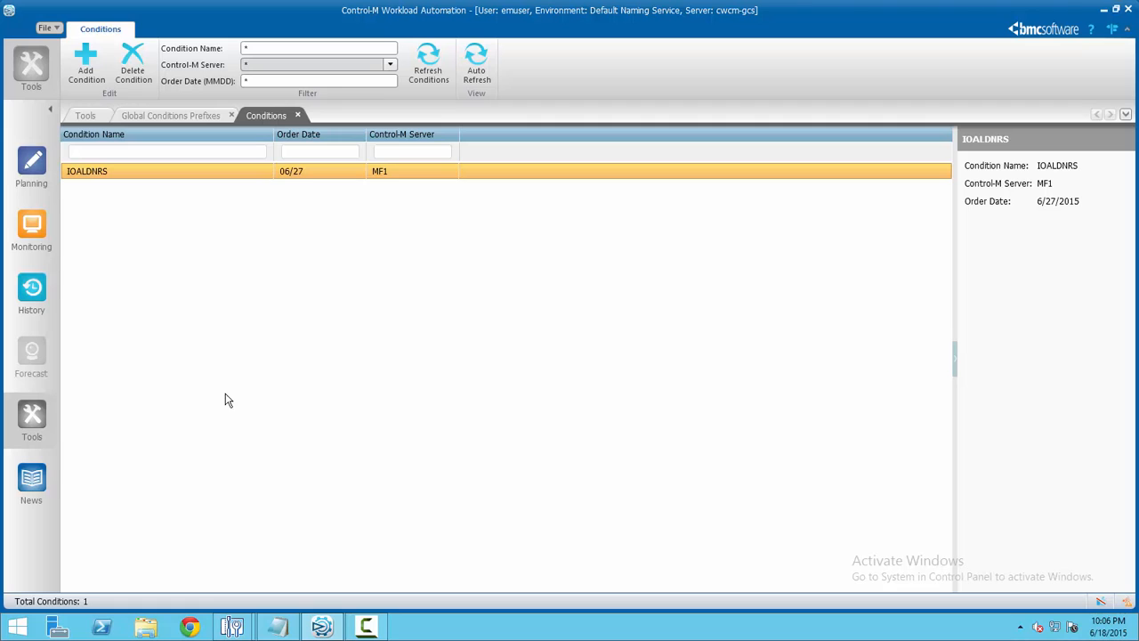
# Step: Copy the condition name DS1_TO_MF1_ADD from the GCS_conditions file in Notepad
pyautogui.click(278, 628)
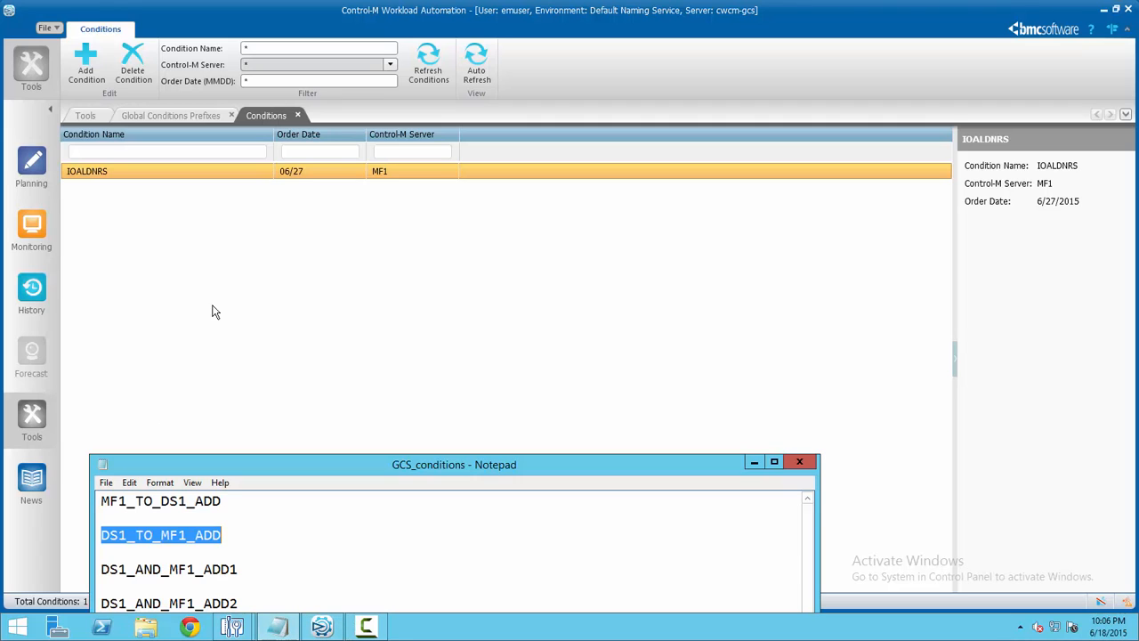
pyautogui.rightClick(175, 534)
pyautogui.click(219, 395)
# Step: Add the condition DS1_TO_MF1_ADD on Control-M Server DS1 with the Order Date option, save it and refresh the conditions
pyautogui.click(81, 62)
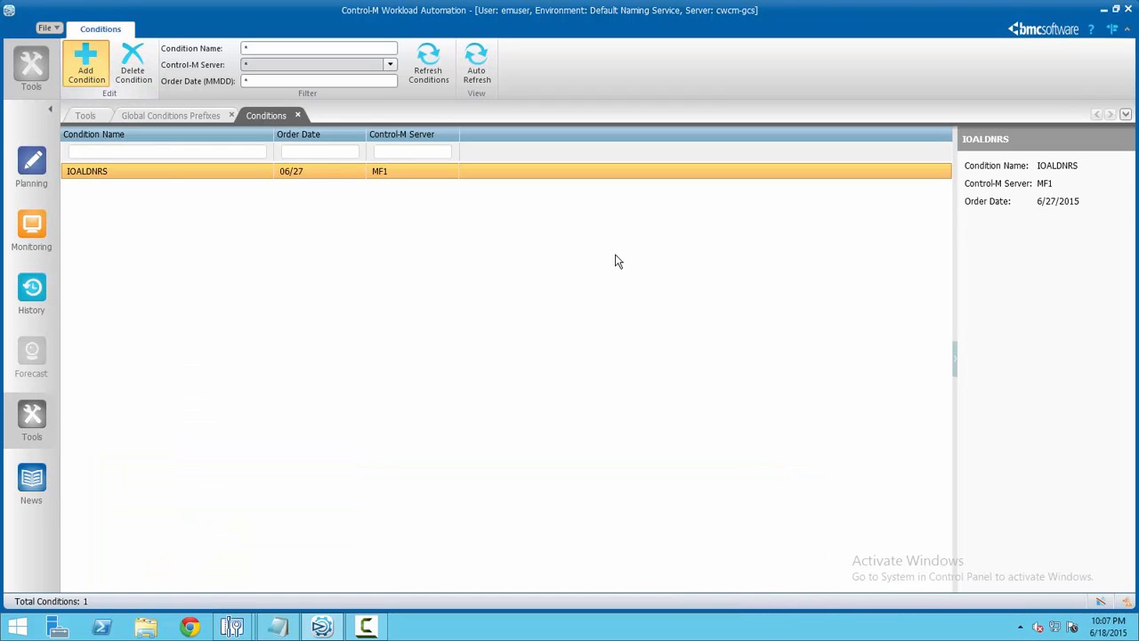
pyautogui.click(1052, 187)
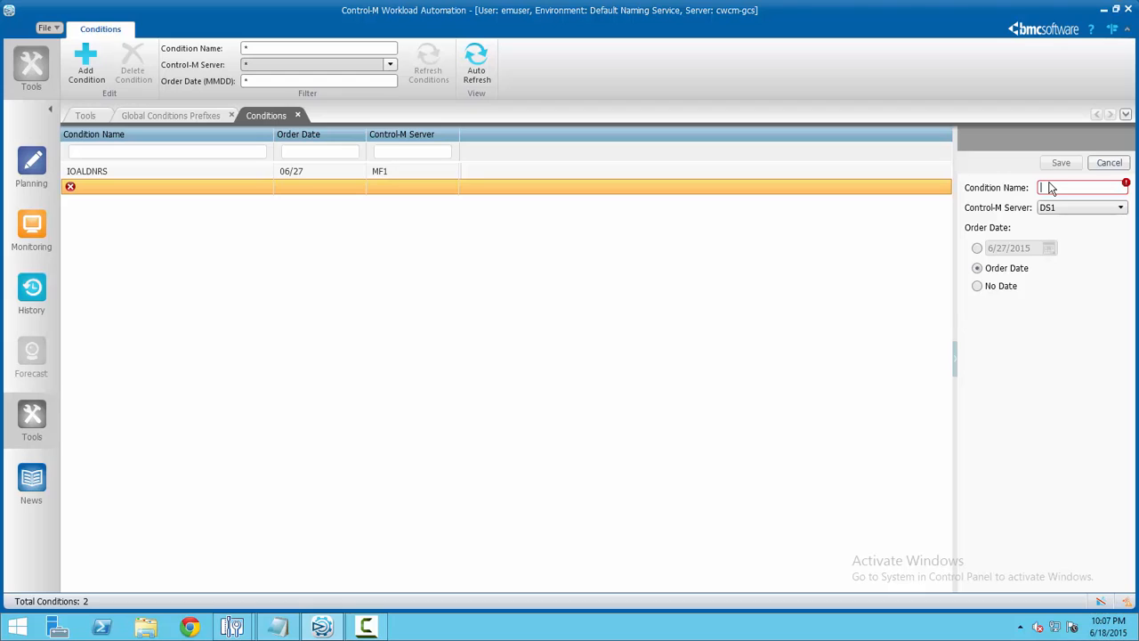
pyautogui.rightClick(1052, 187)
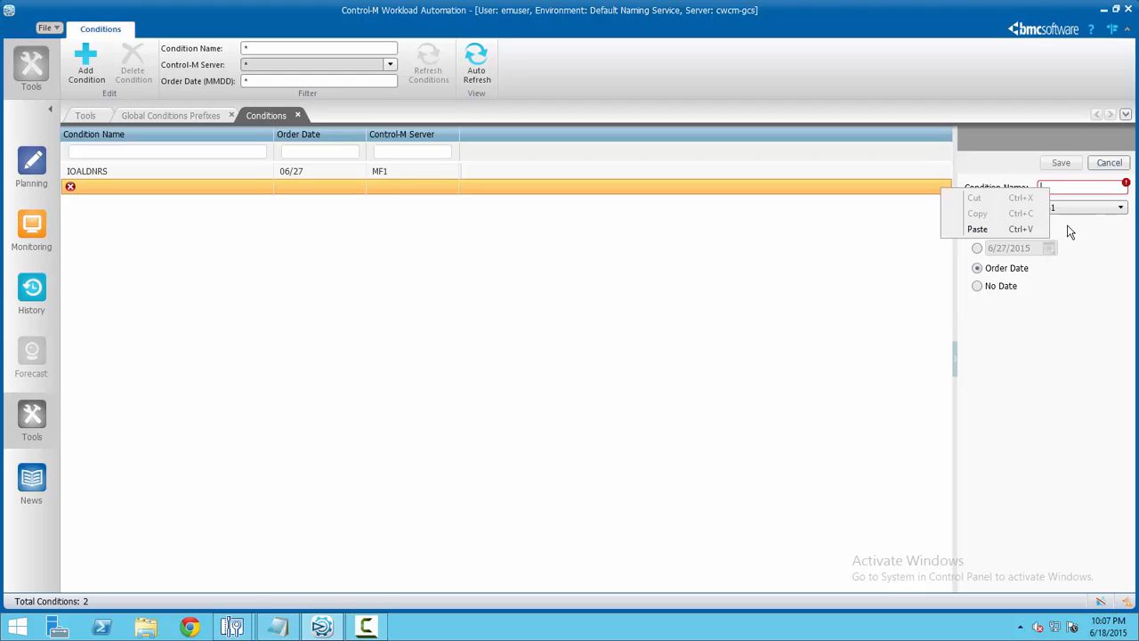
pyautogui.click(977, 229)
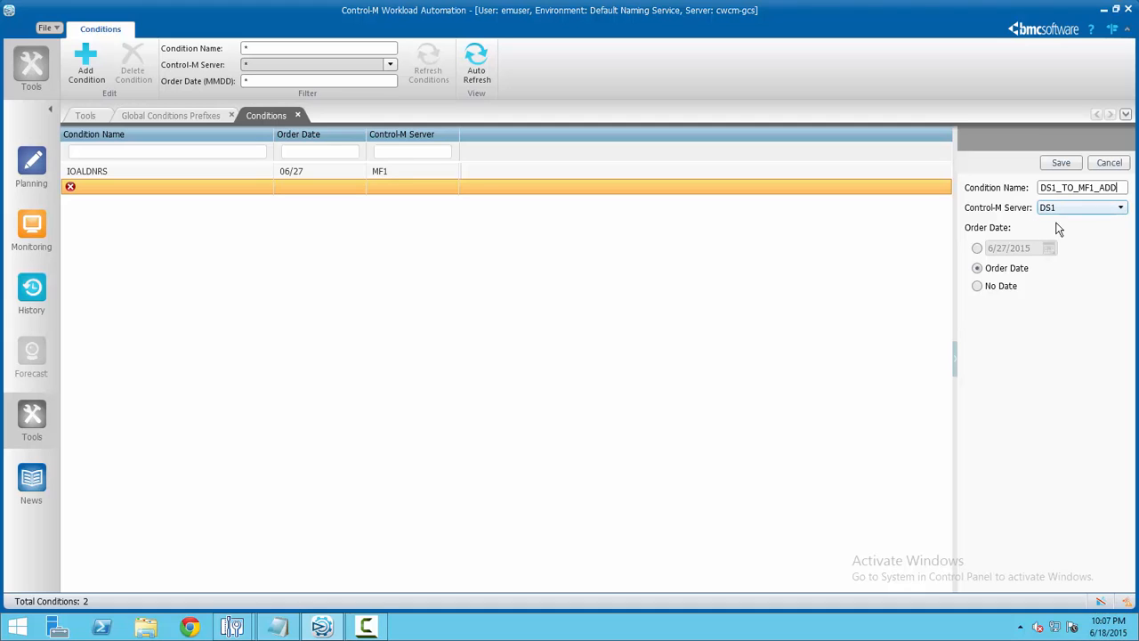
pyautogui.click(1073, 165)
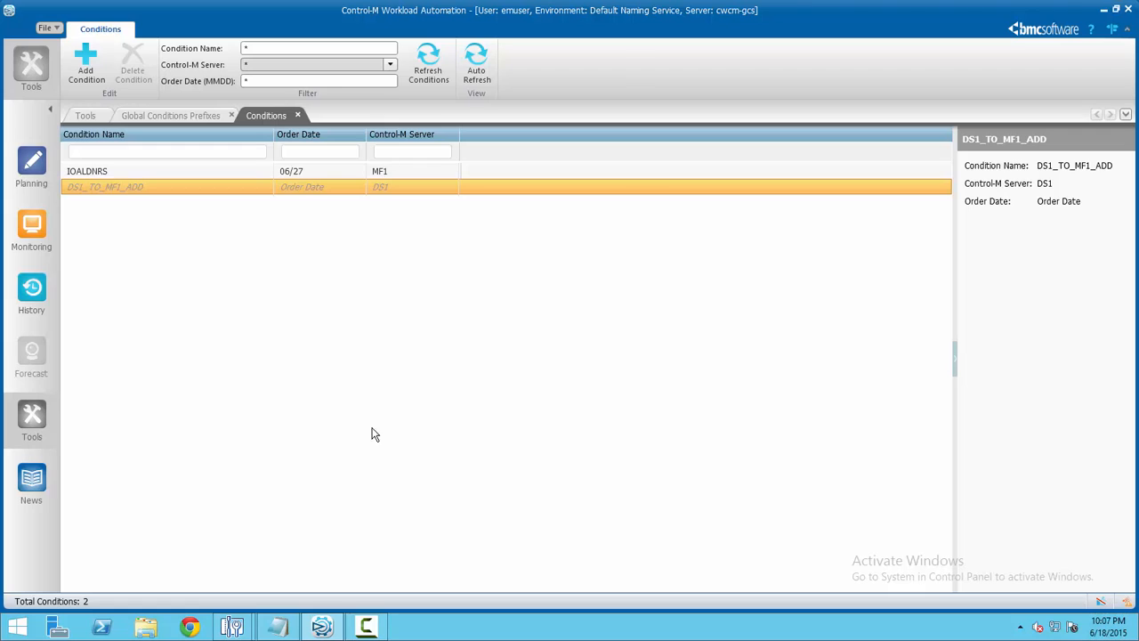
pyautogui.click(431, 67)
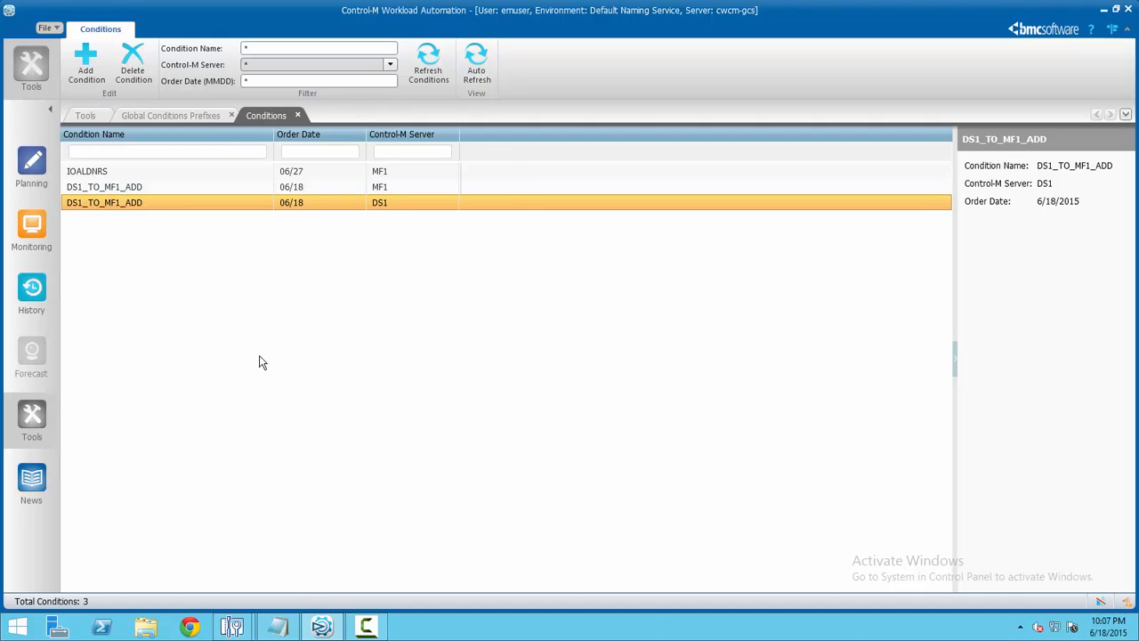
# Step: Delete the DS1_TO_MF1_ADD condition on server DS1 and refresh the conditions list
pyautogui.click(139, 68)
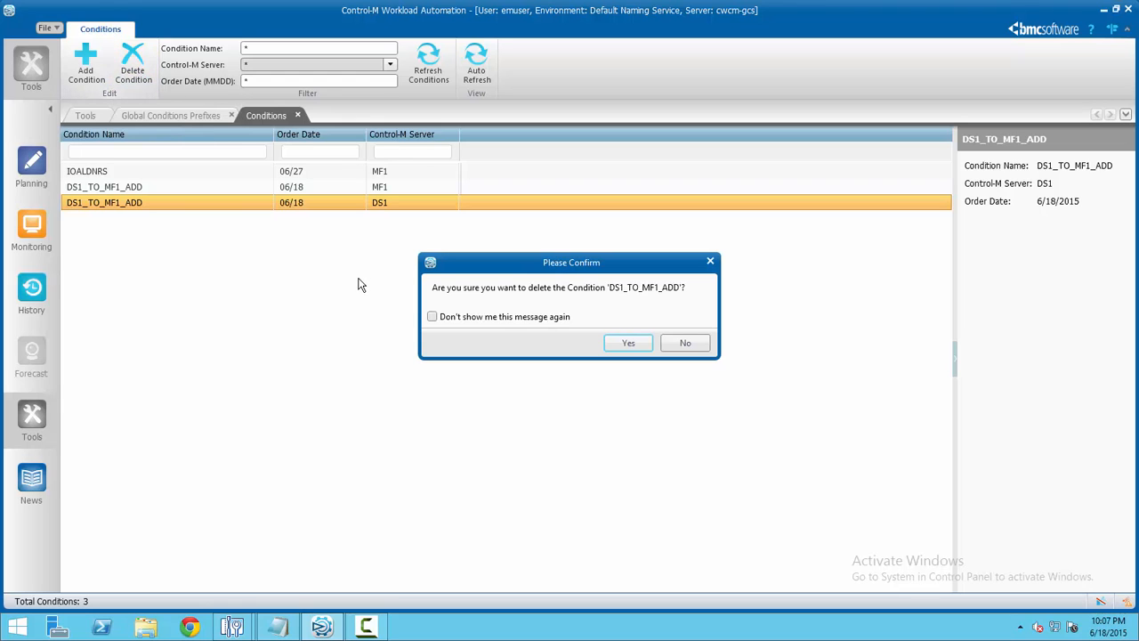
pyautogui.click(627, 343)
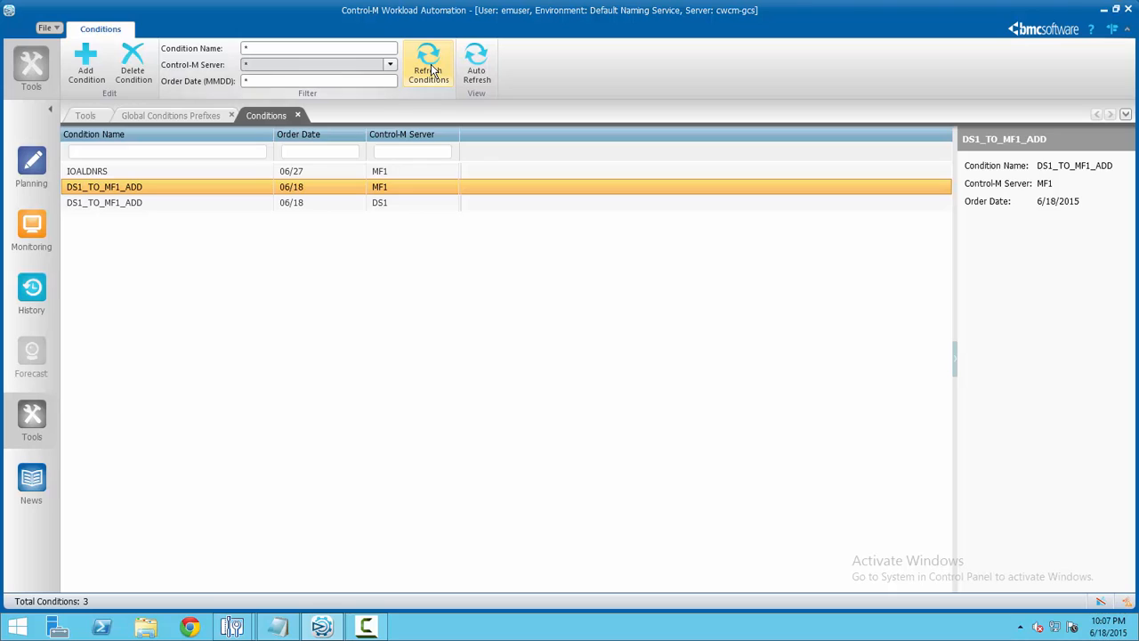
pyautogui.click(431, 70)
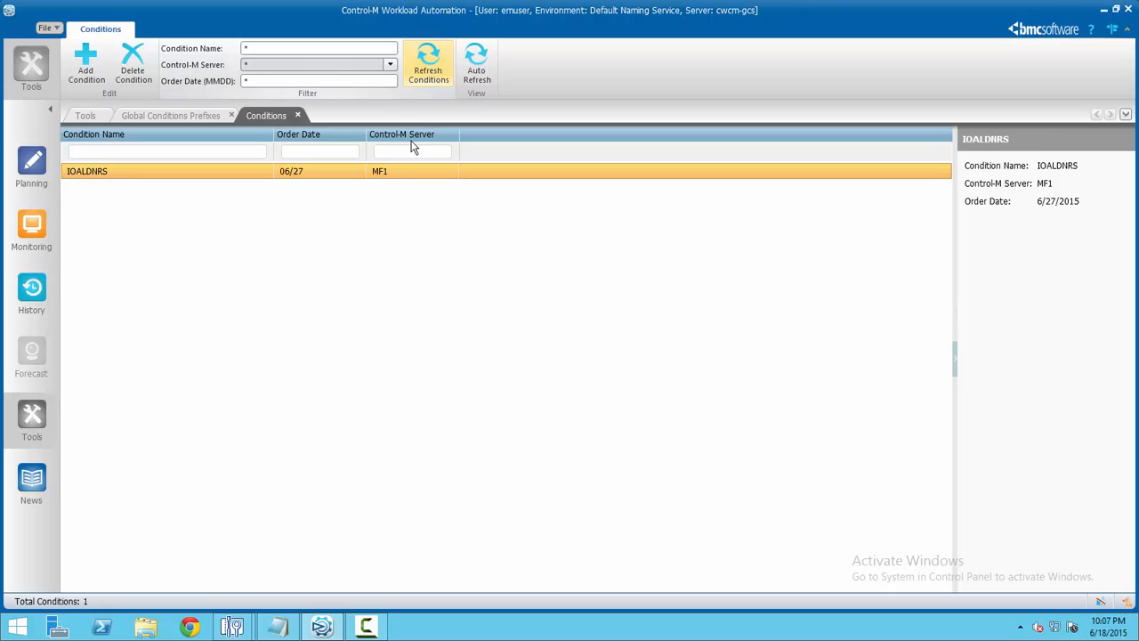
# Step: Copy the condition name MF1_TO_DS1_ADD from the GCS_conditions file in Notepad
pyautogui.click(281, 626)
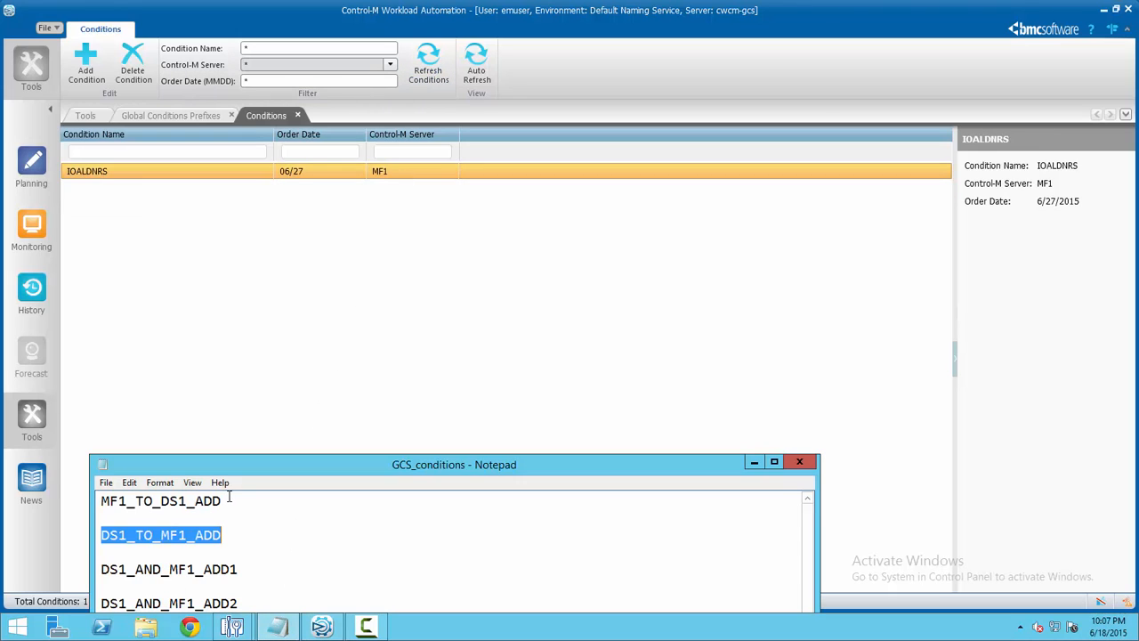
pyautogui.moveTo(229, 500); pyautogui.dragTo(94, 503)
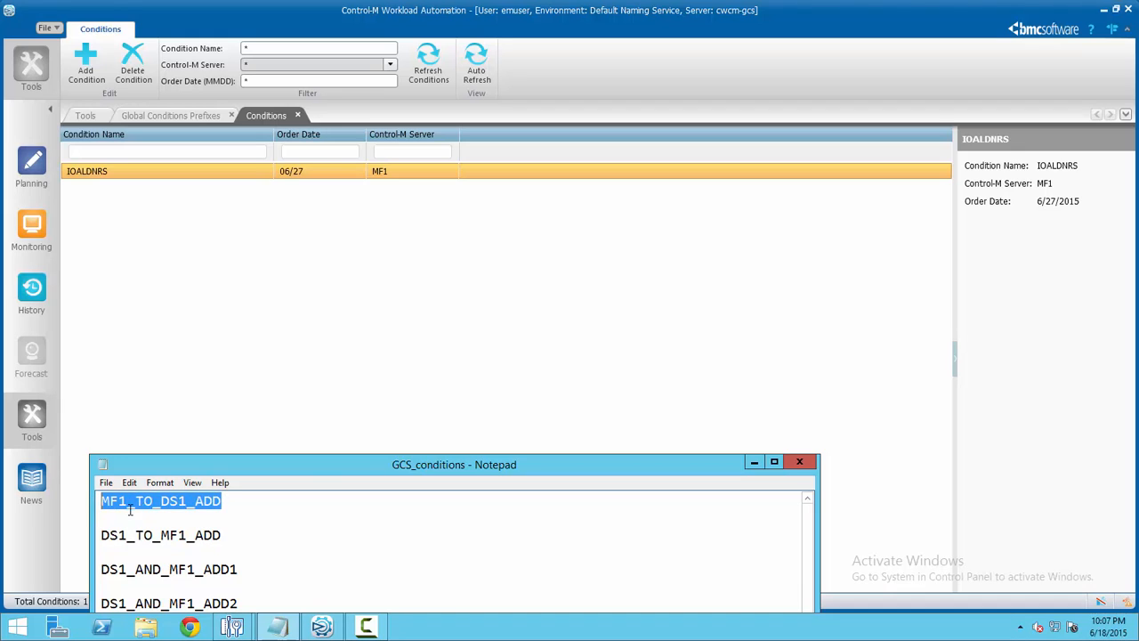
pyautogui.rightClick(132, 503)
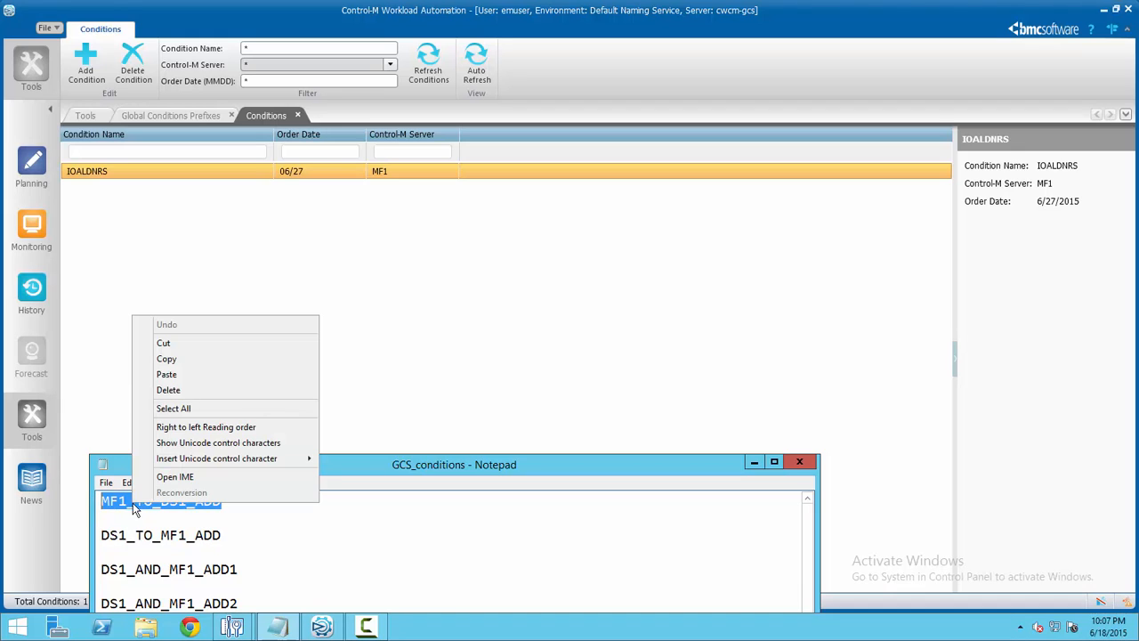
pyautogui.click(194, 363)
# Step: Add the condition MF1_TO_DS1_ADD on Control-M Server MF1 with the Order Date option and save it
pyautogui.click(85, 62)
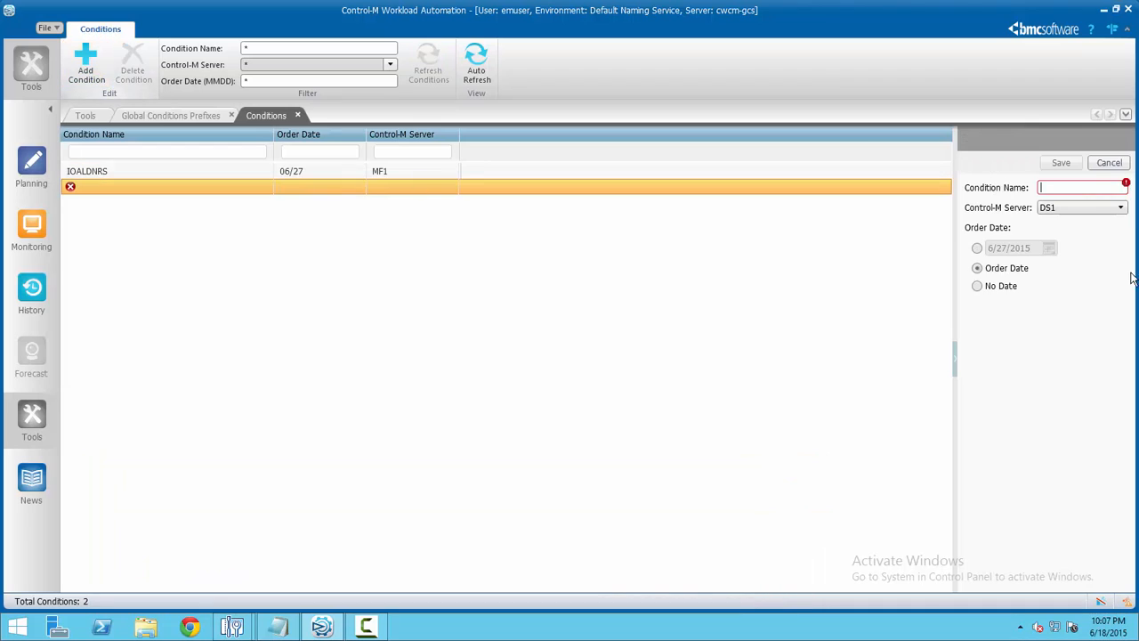
pyautogui.click(1061, 187)
pyautogui.rightClick(1061, 187)
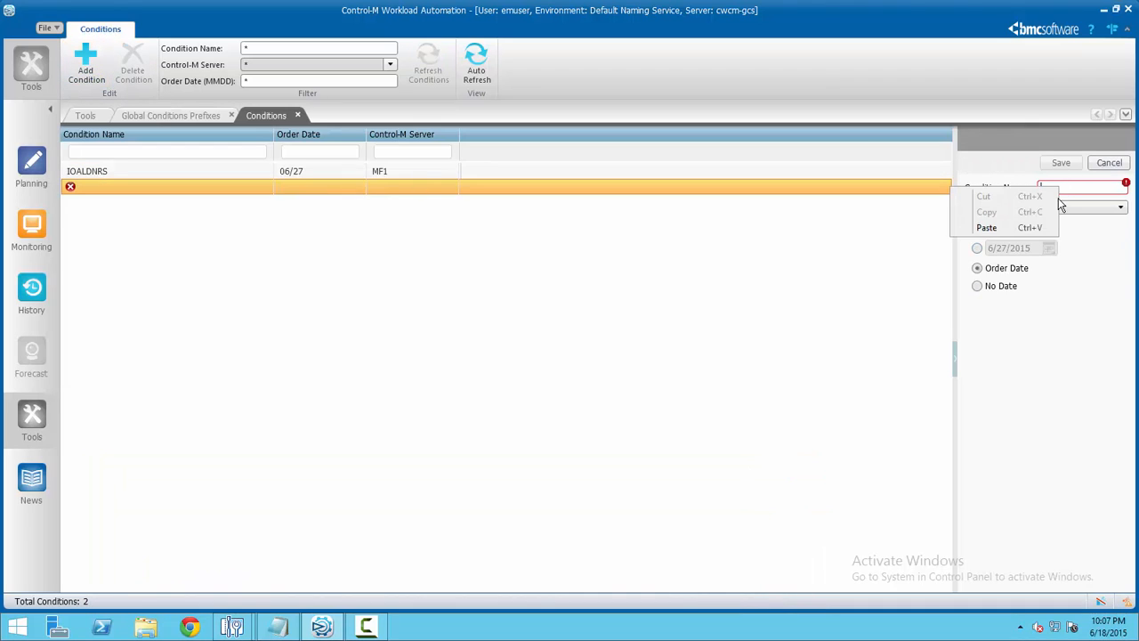
pyautogui.click(1001, 228)
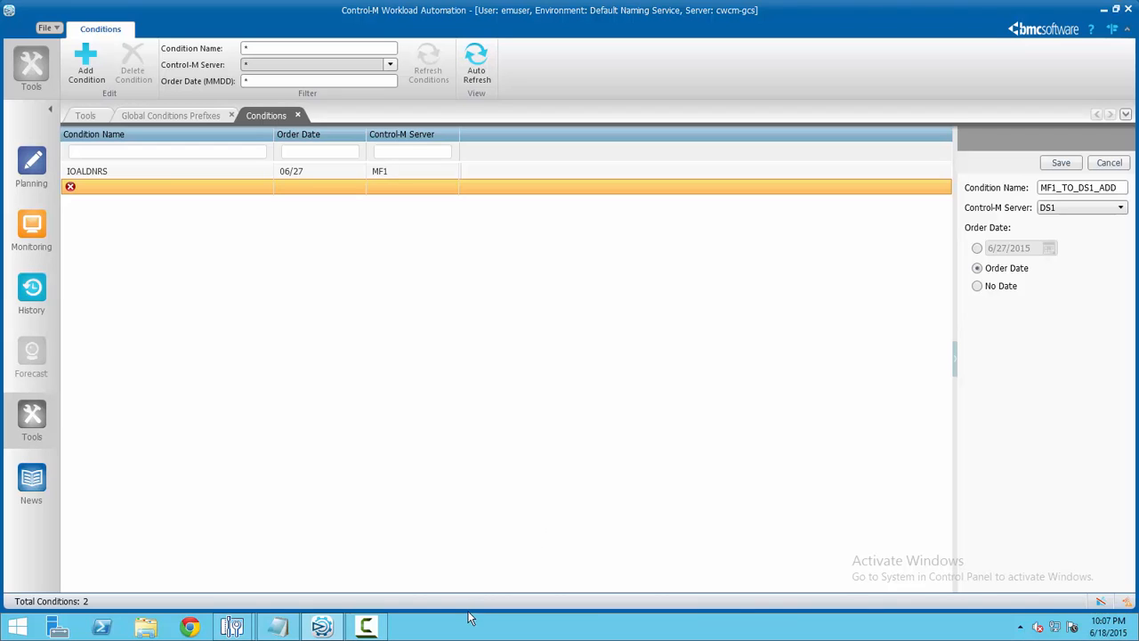
pyautogui.click(1121, 208)
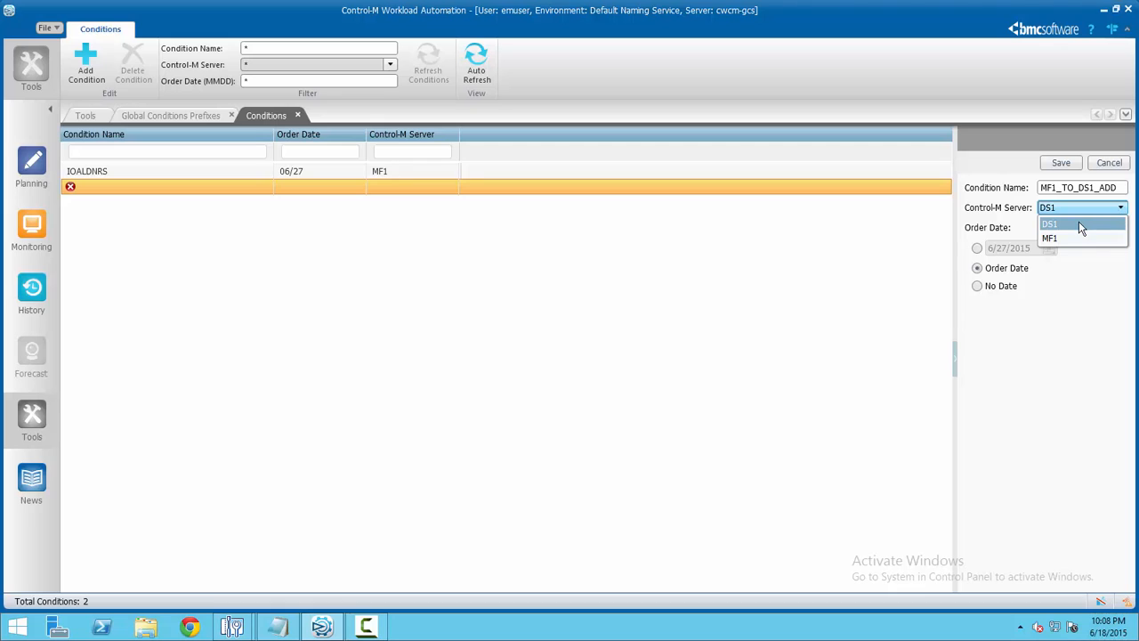
pyautogui.click(1070, 240)
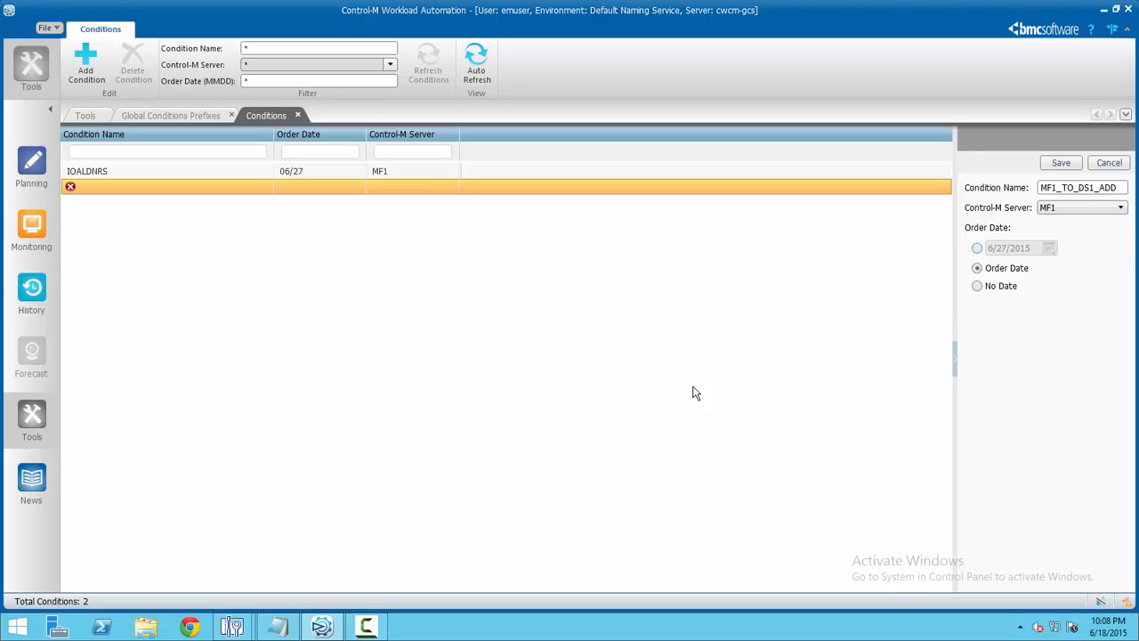
pyautogui.click(1061, 163)
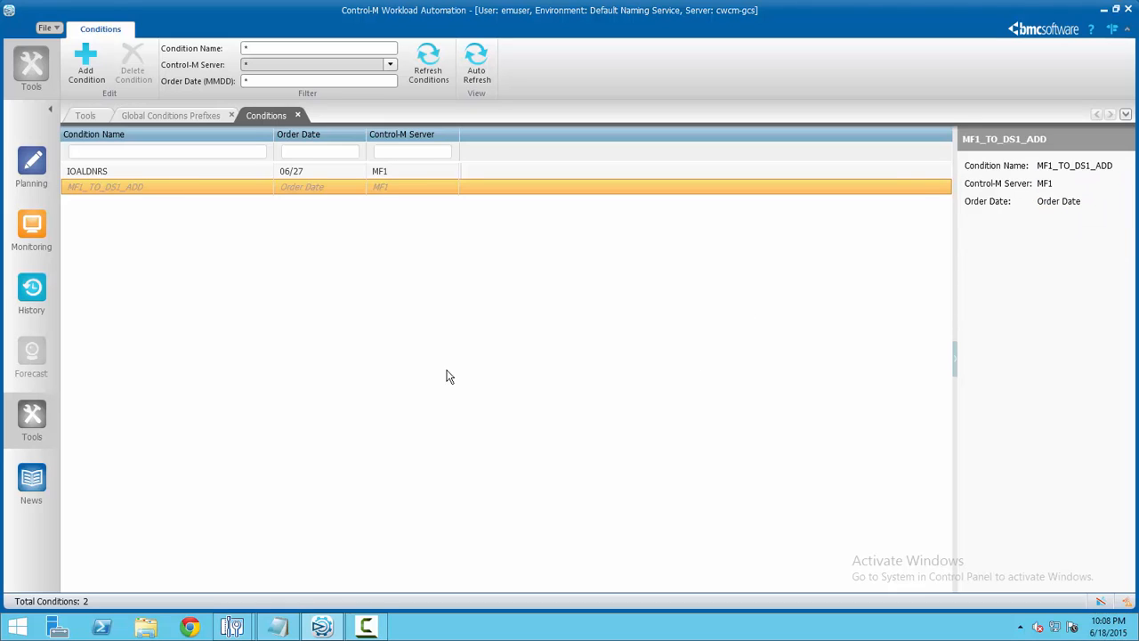
# Step: Refresh the conditions list, then delete the MF1_TO_DS1_ADD condition on server MF1 and refresh the list again
pyautogui.click(428, 76)
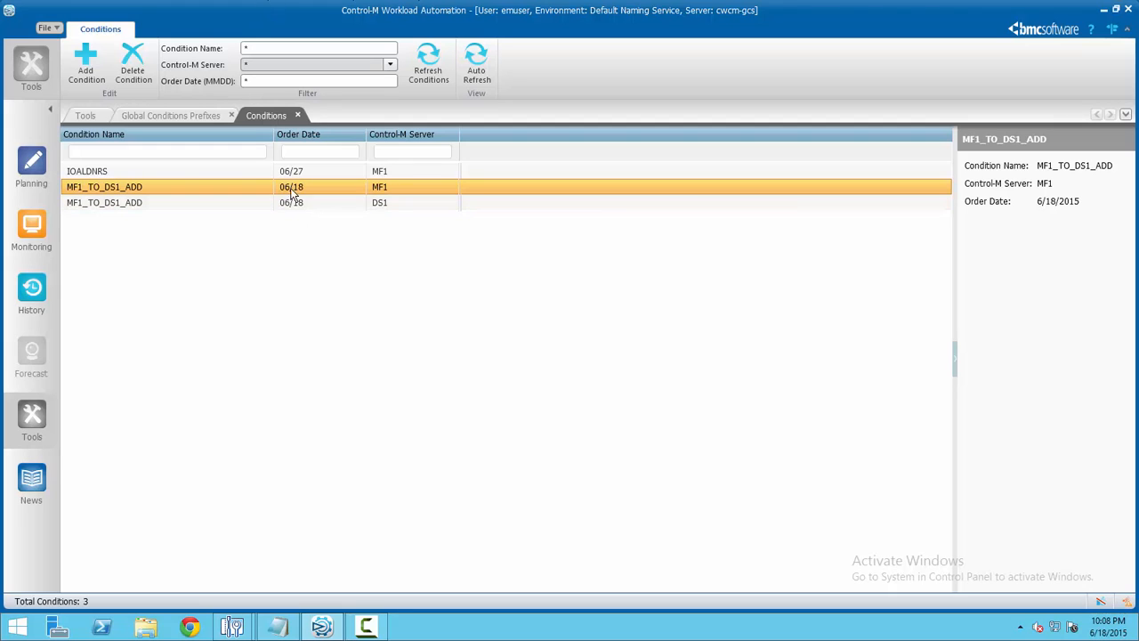
pyautogui.click(134, 63)
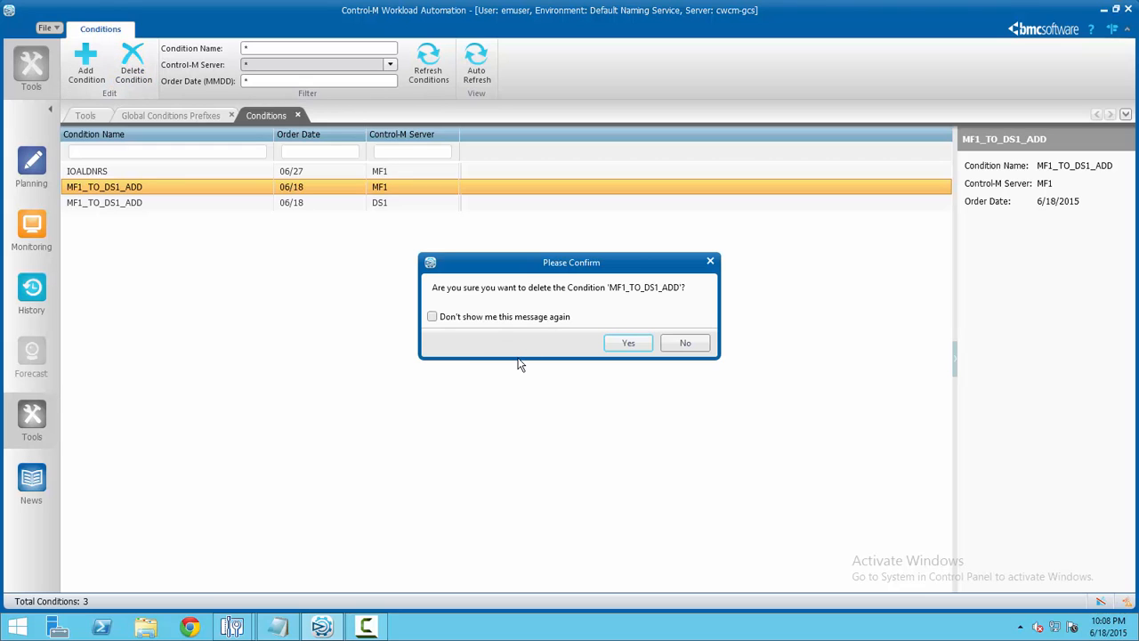
pyautogui.click(646, 345)
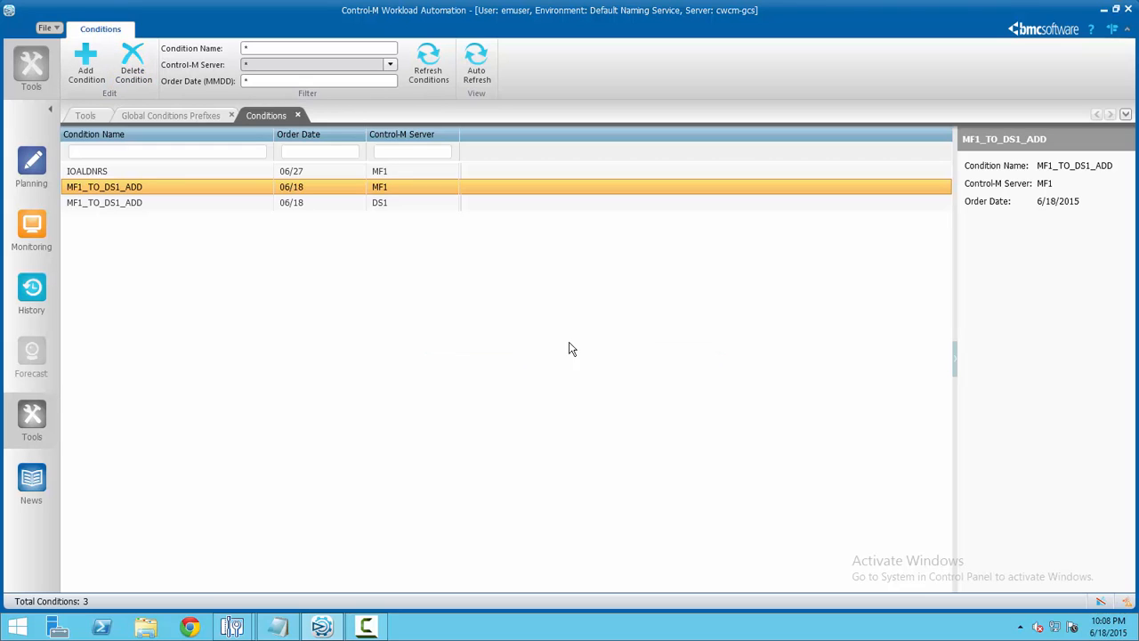
pyautogui.click(432, 65)
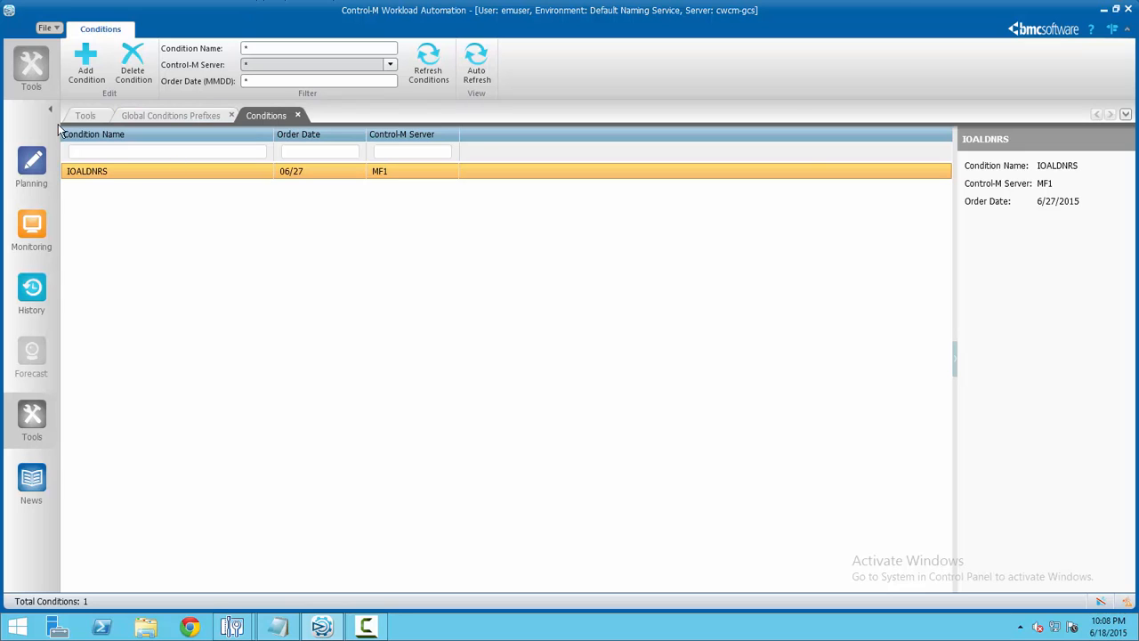
# Step: In the Planning workspace, link the POSTIT job on DS1 to the RUNIT job on MF1 as its successor
pyautogui.click(38, 169)
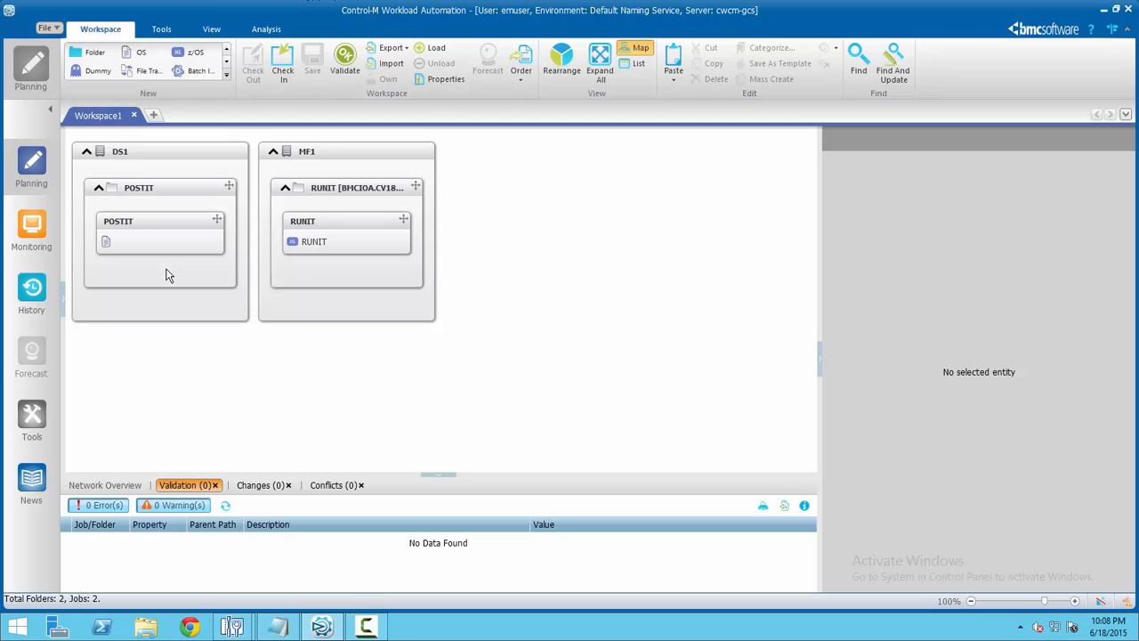
pyautogui.moveTo(166, 268)
pyautogui.click(158, 259)
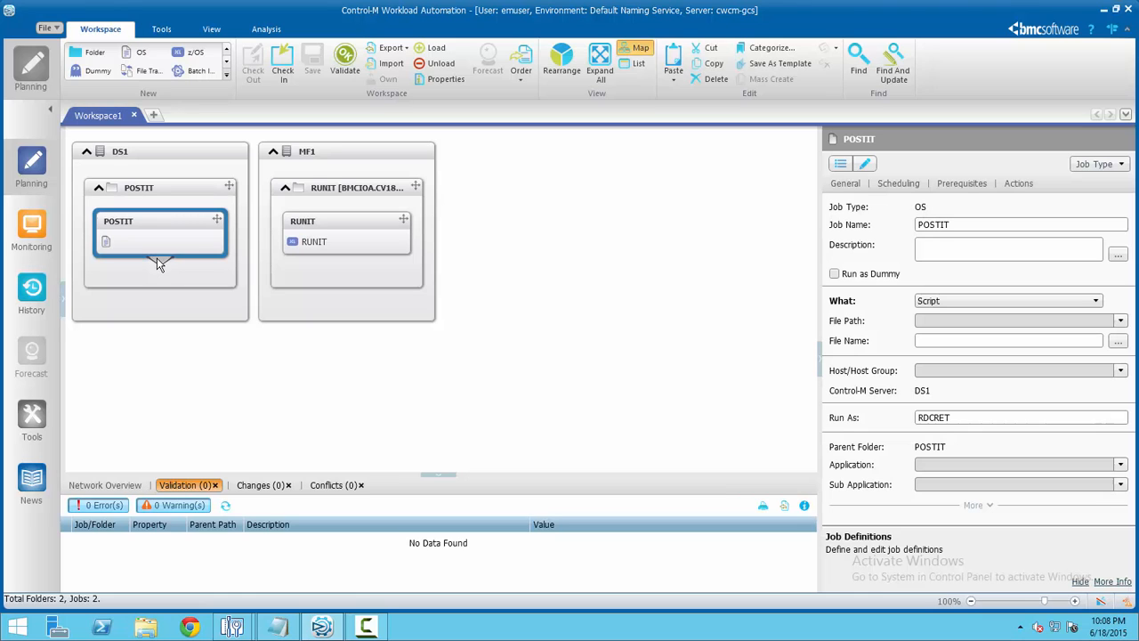
pyautogui.moveTo(158, 262); pyautogui.dragTo(337, 231)
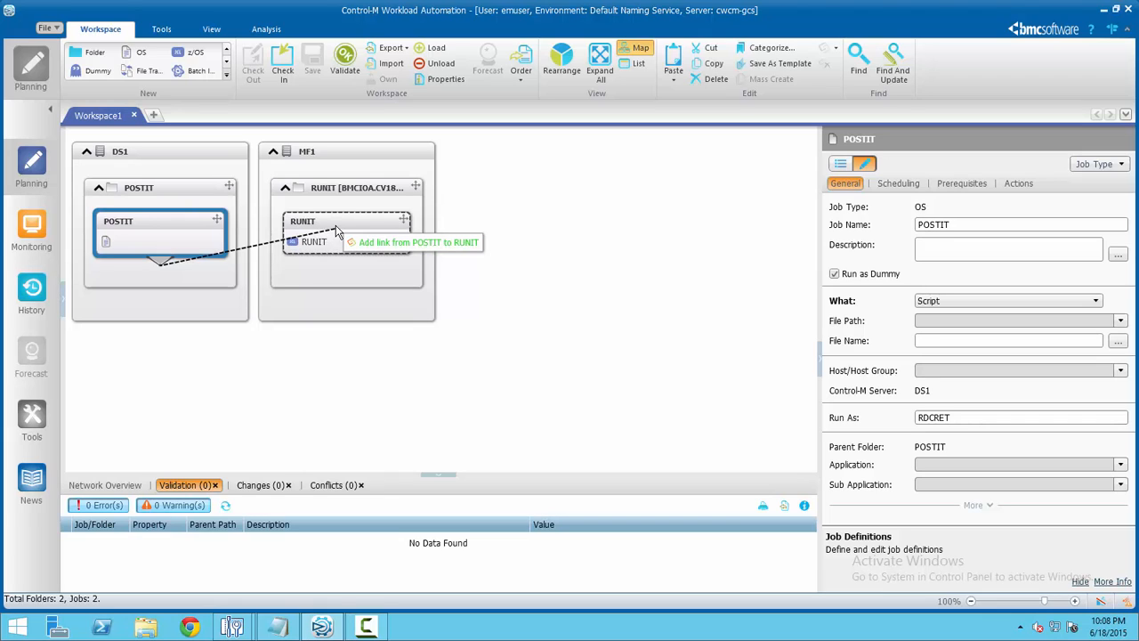
pyautogui.moveTo(336, 230); pyautogui.dragTo(335, 224)
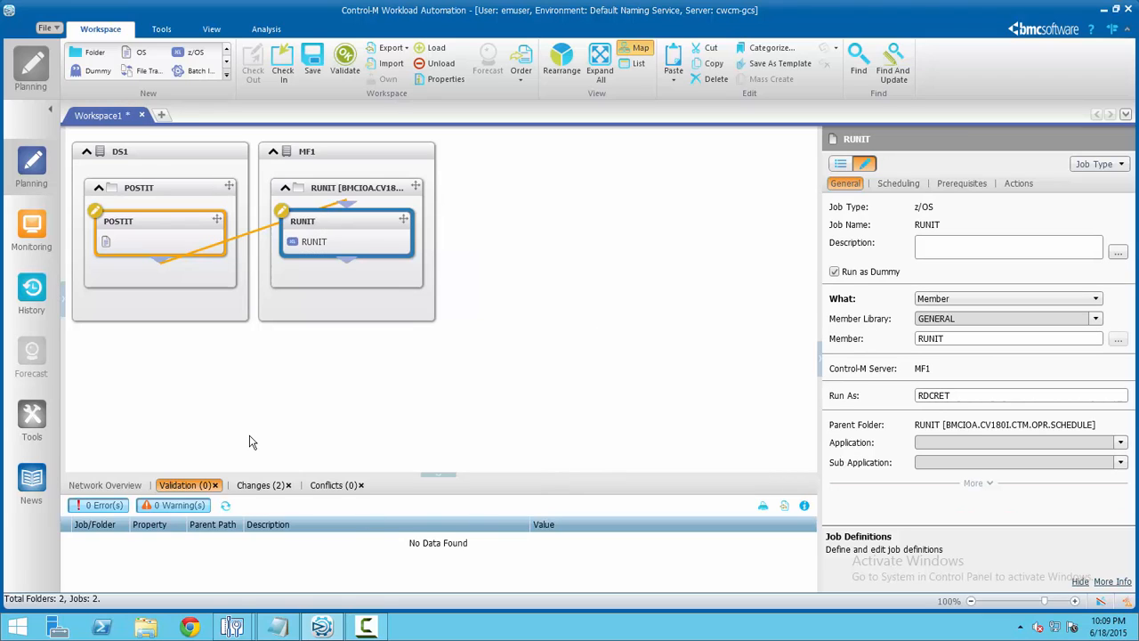
# Step: Examine the out conditions in the POSTIT job's definition and close it
pyautogui.click(167, 238)
pyautogui.doubleClick(166, 239)
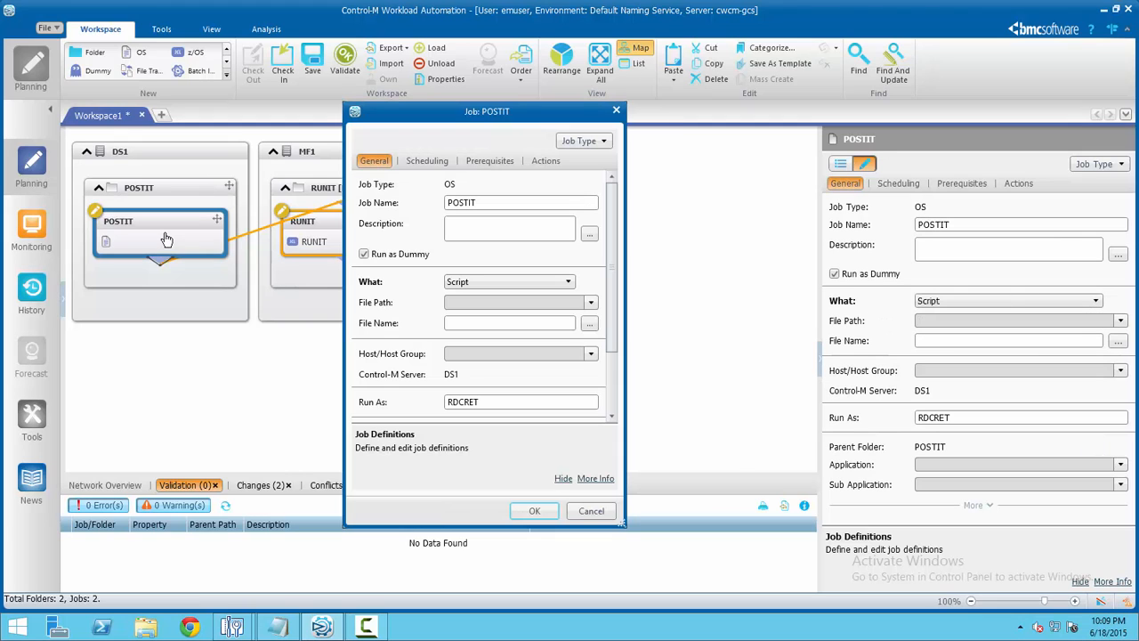
pyautogui.click(546, 161)
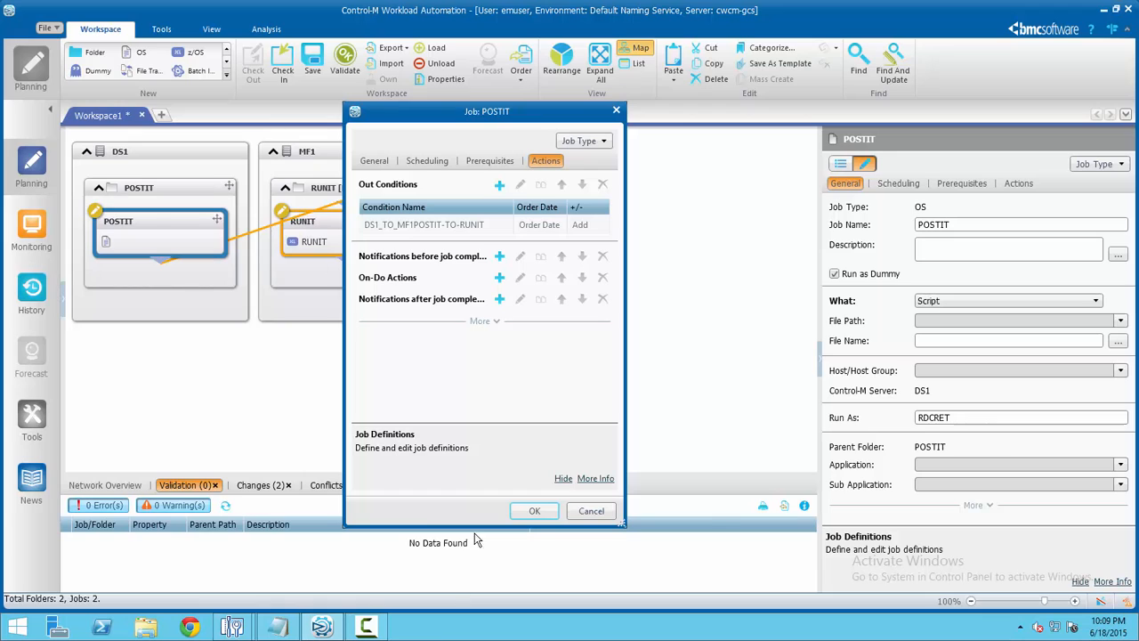
pyautogui.click(535, 512)
# Step: Examine the in conditions and out conditions in the RUNIT job's definition and close it
pyautogui.doubleClick(372, 241)
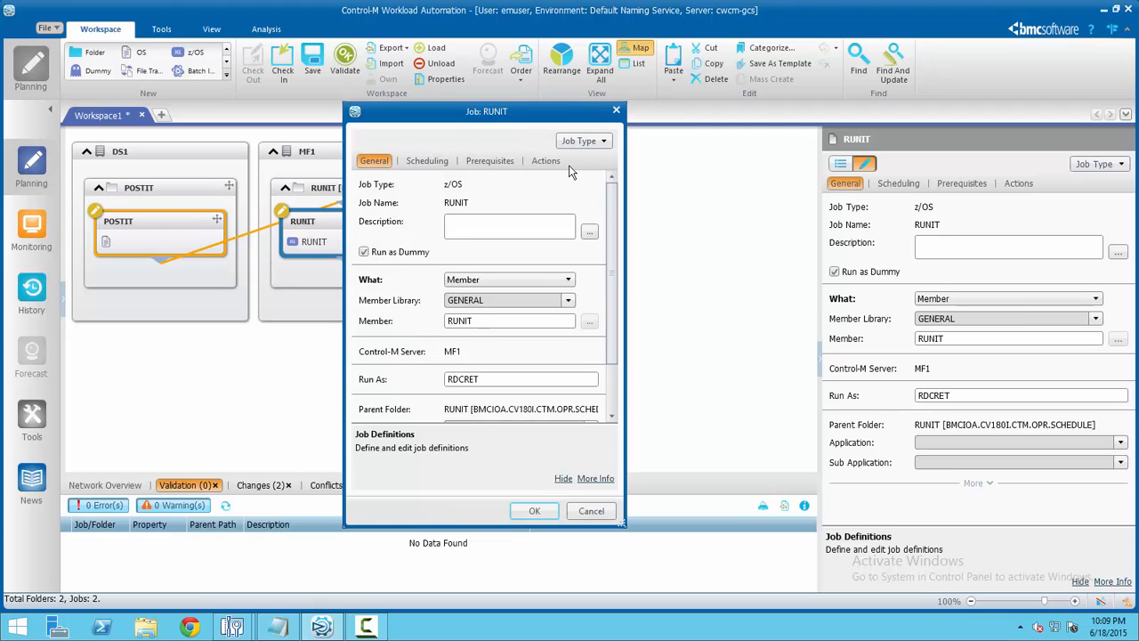
pyautogui.click(488, 162)
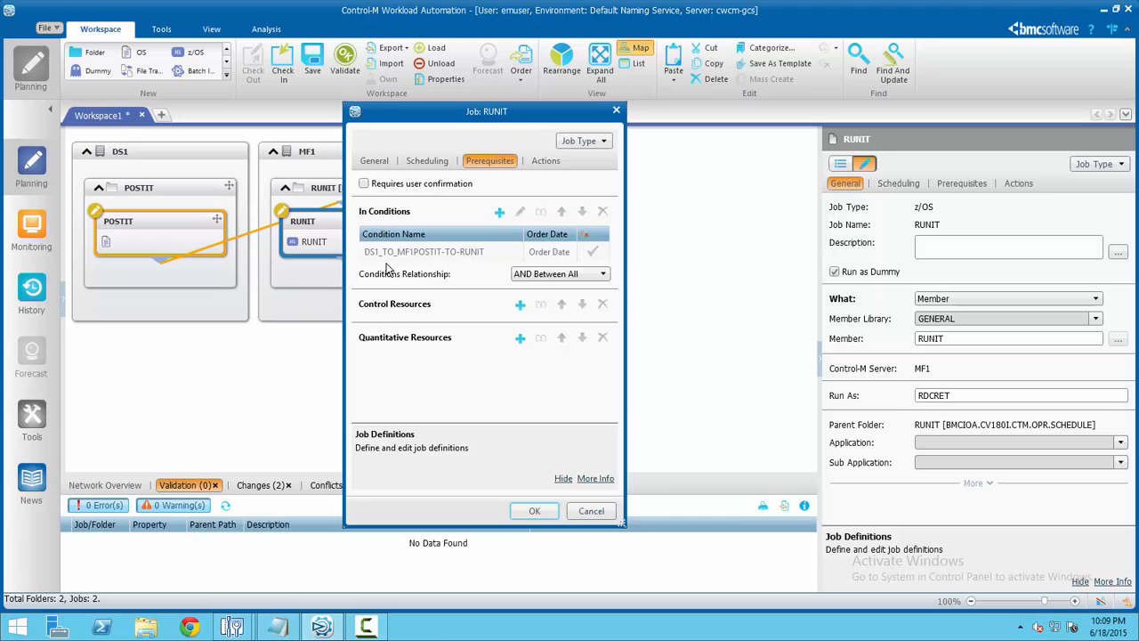
pyautogui.click(377, 255)
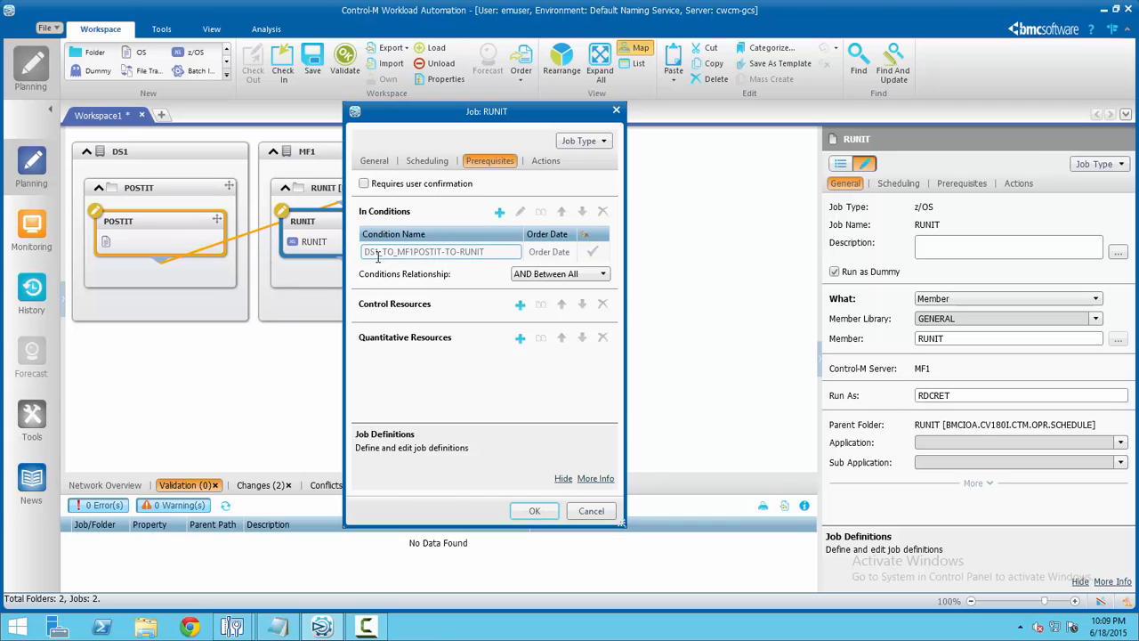
pyautogui.click(409, 277)
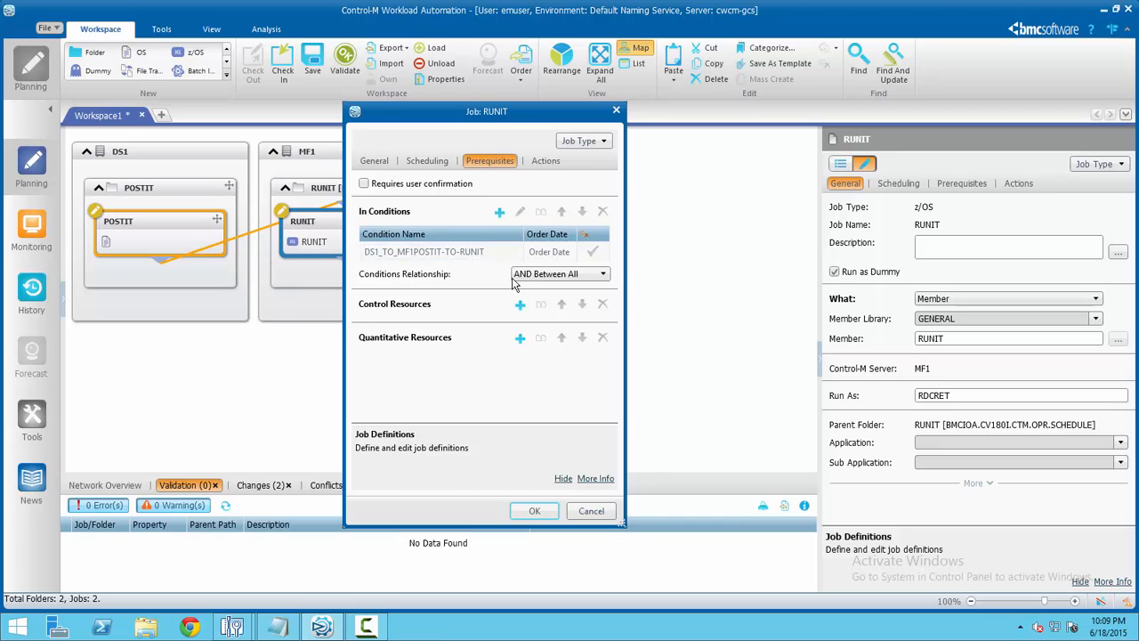
pyautogui.click(552, 164)
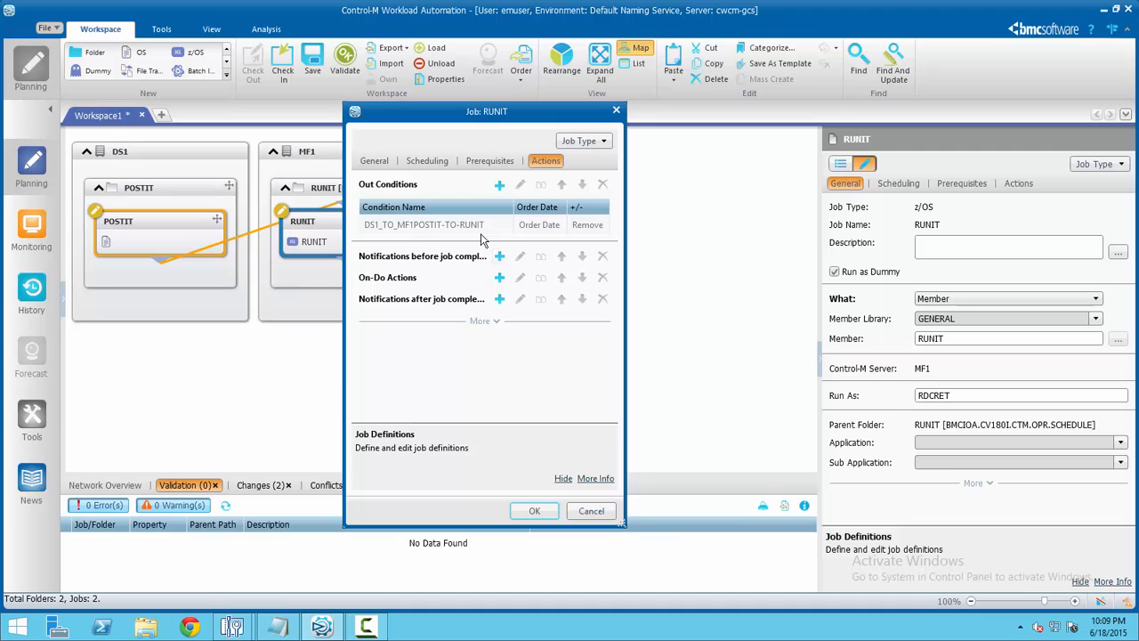
pyautogui.click(480, 226)
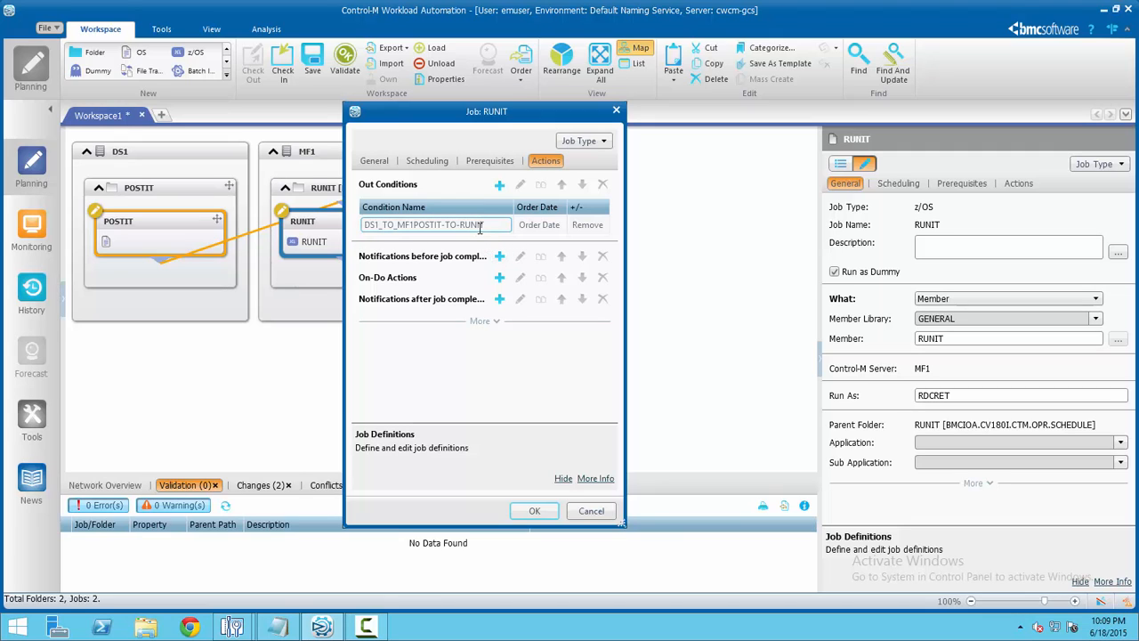
pyautogui.click(540, 513)
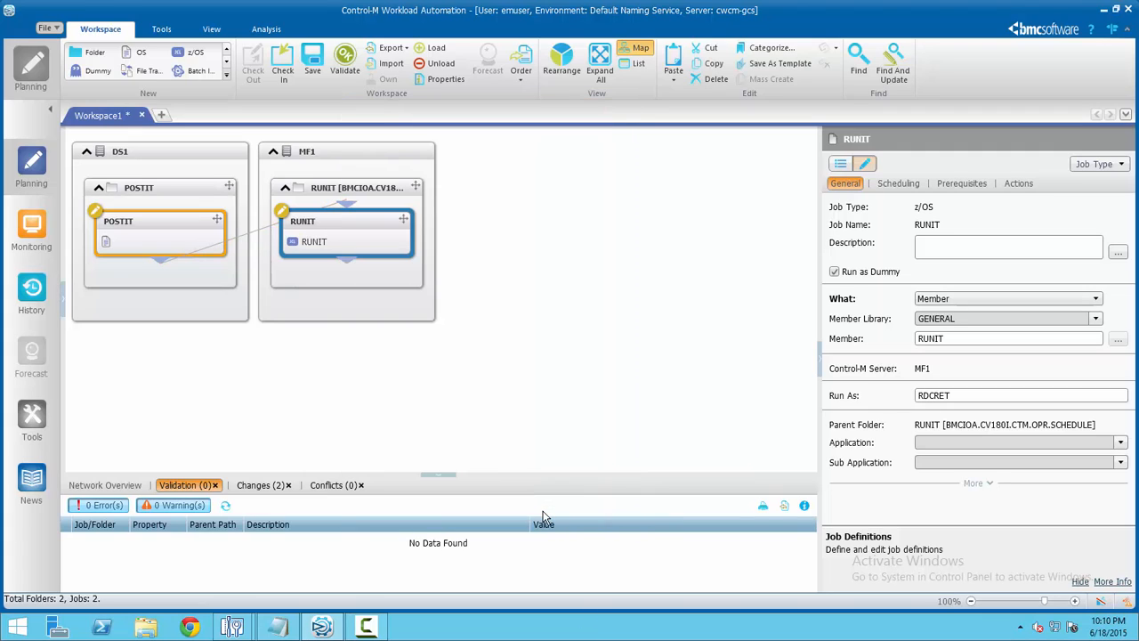
# Step: Save Workspace1 and check it in
pyautogui.click(312, 70)
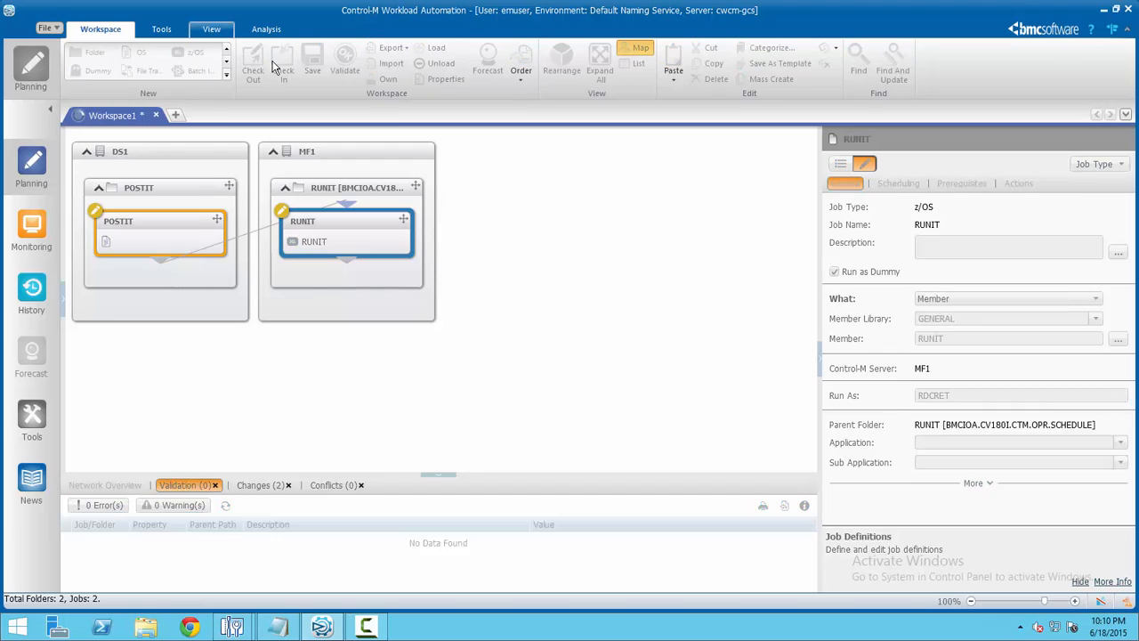
pyautogui.click(278, 66)
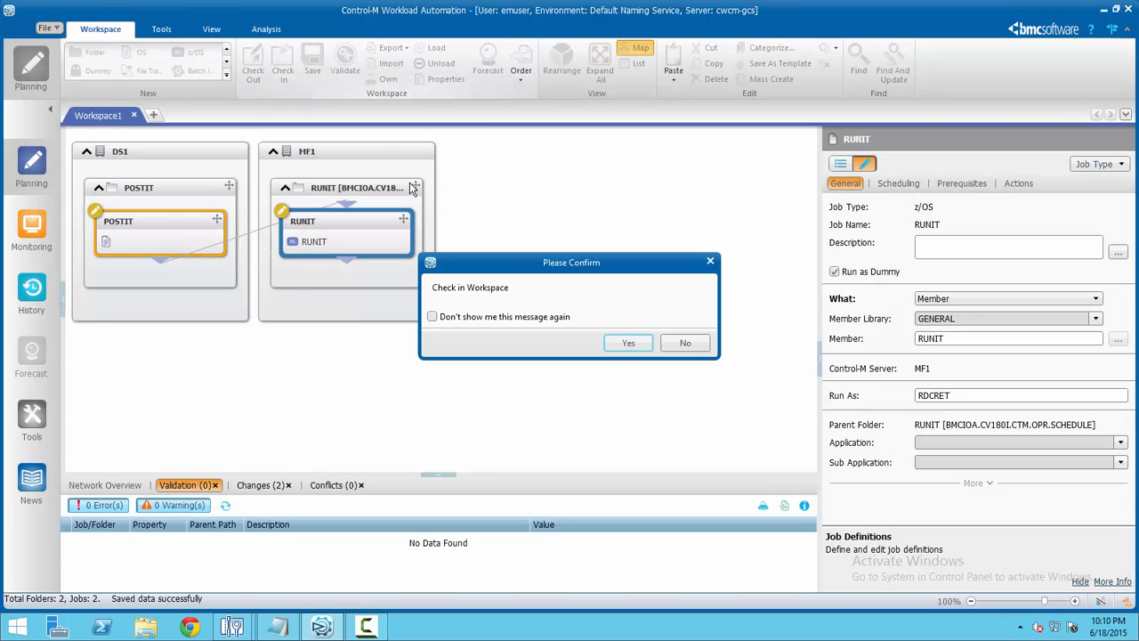
pyautogui.click(627, 343)
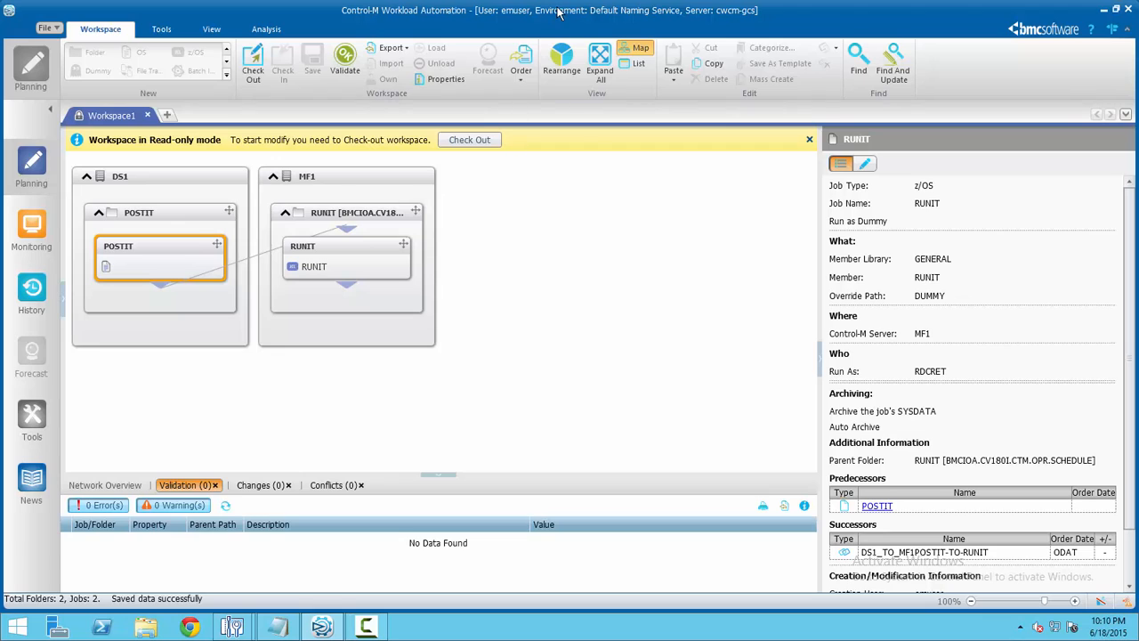
# Step: Order the entire workspace, leaving Ignore scheduling criteria and Hold unselected
pyautogui.click(520, 76)
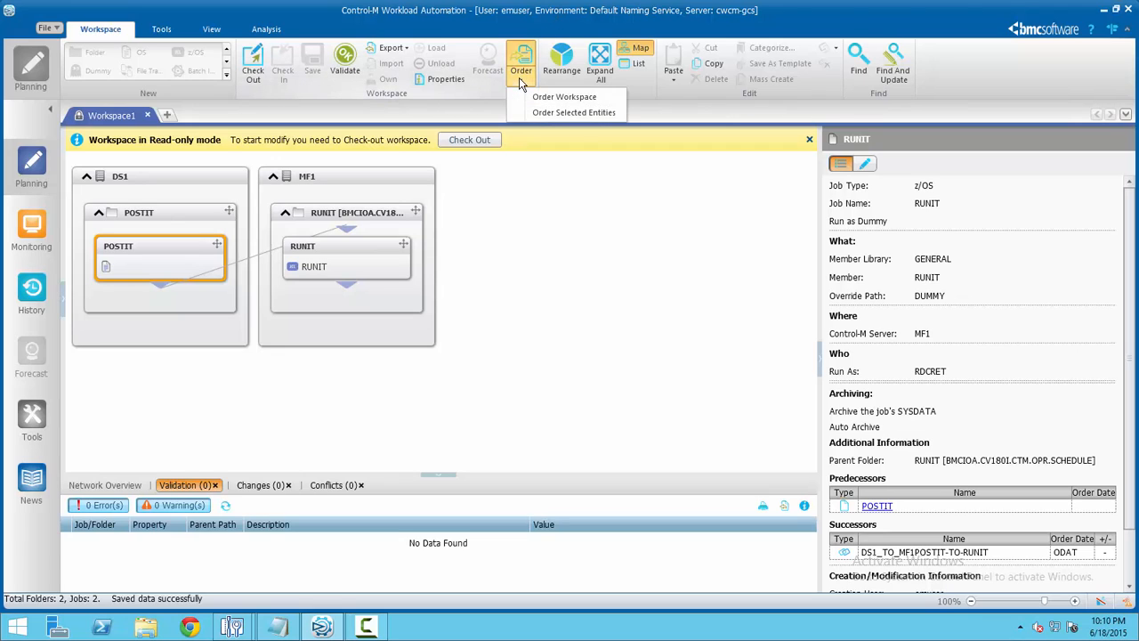
pyautogui.click(544, 97)
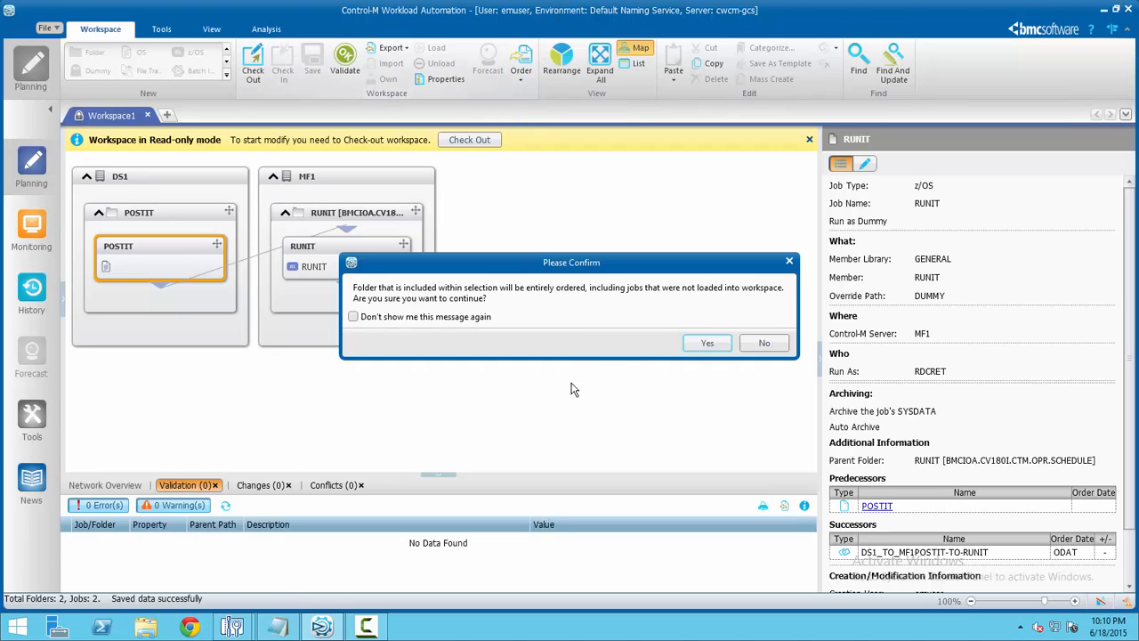
pyautogui.click(725, 344)
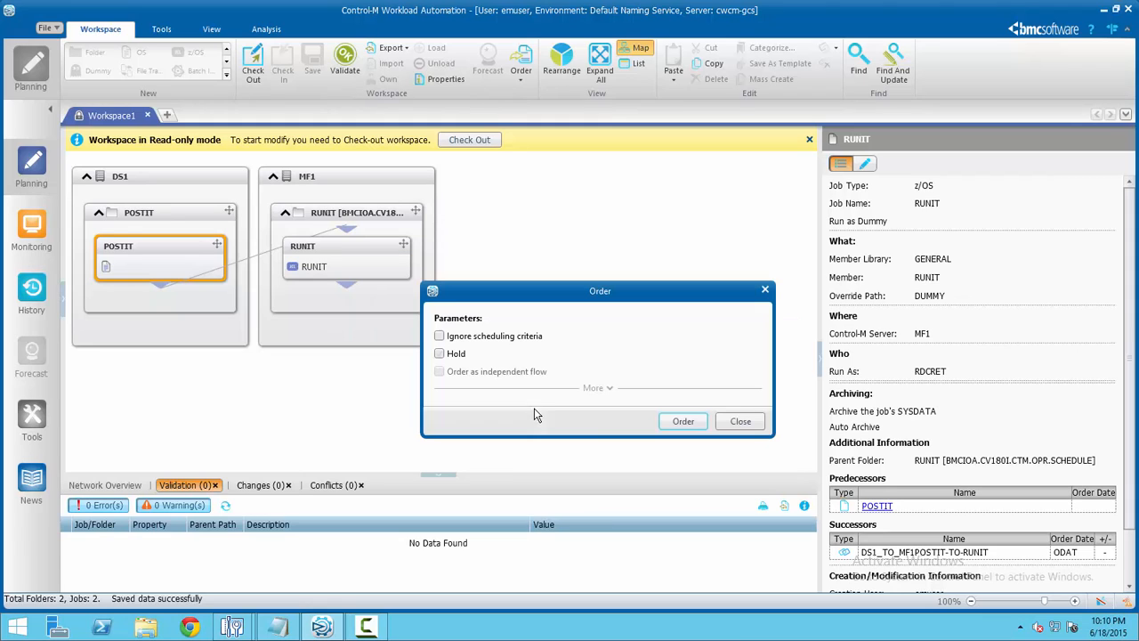
pyautogui.click(684, 420)
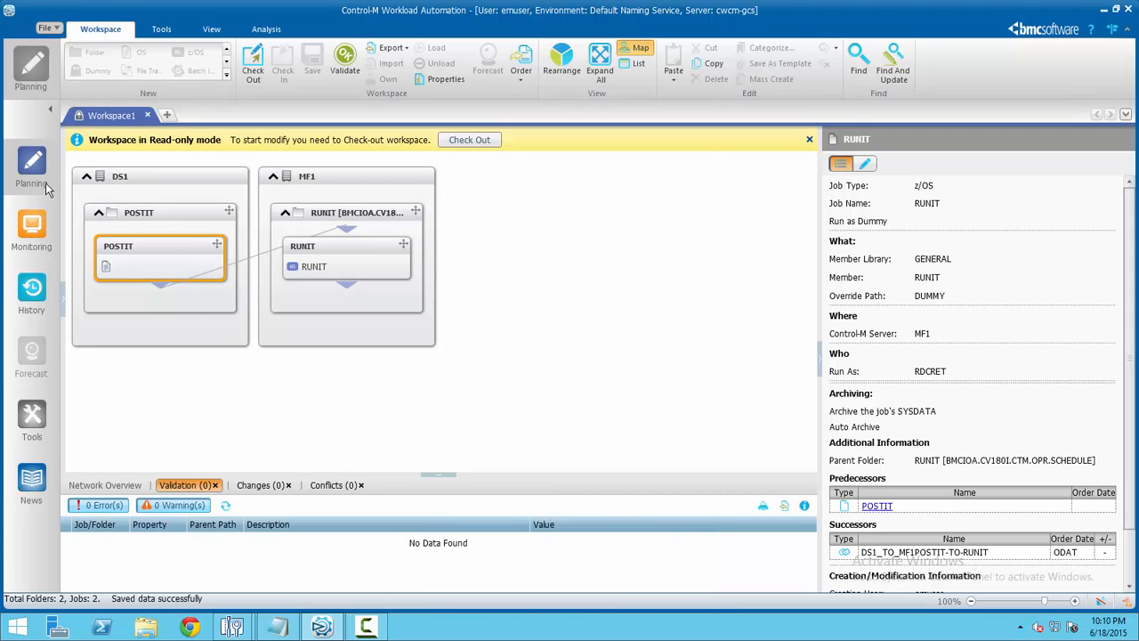
# Step: Switch to Monitoring and open the All Jobs viewpoint
pyautogui.click(37, 234)
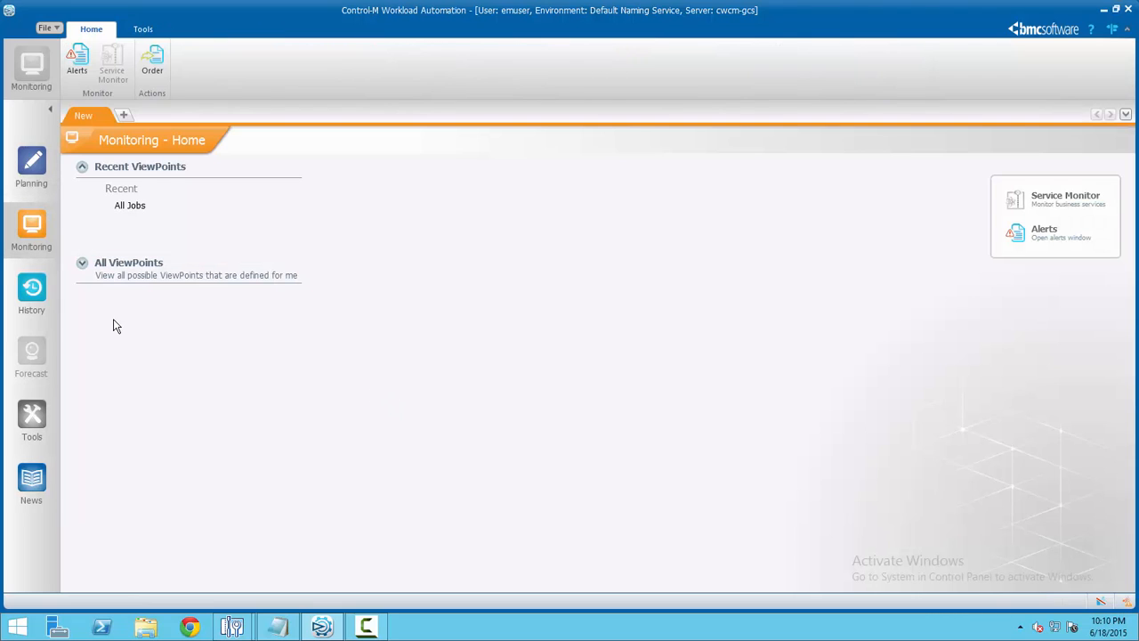
pyautogui.moveTo(135, 206)
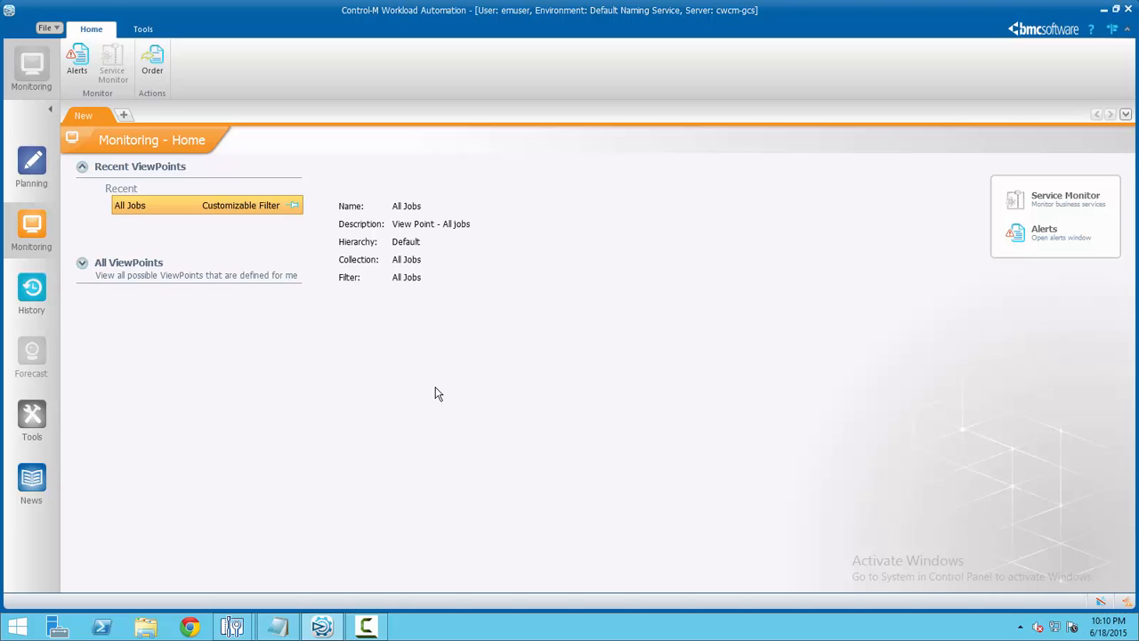
pyautogui.click(182, 206)
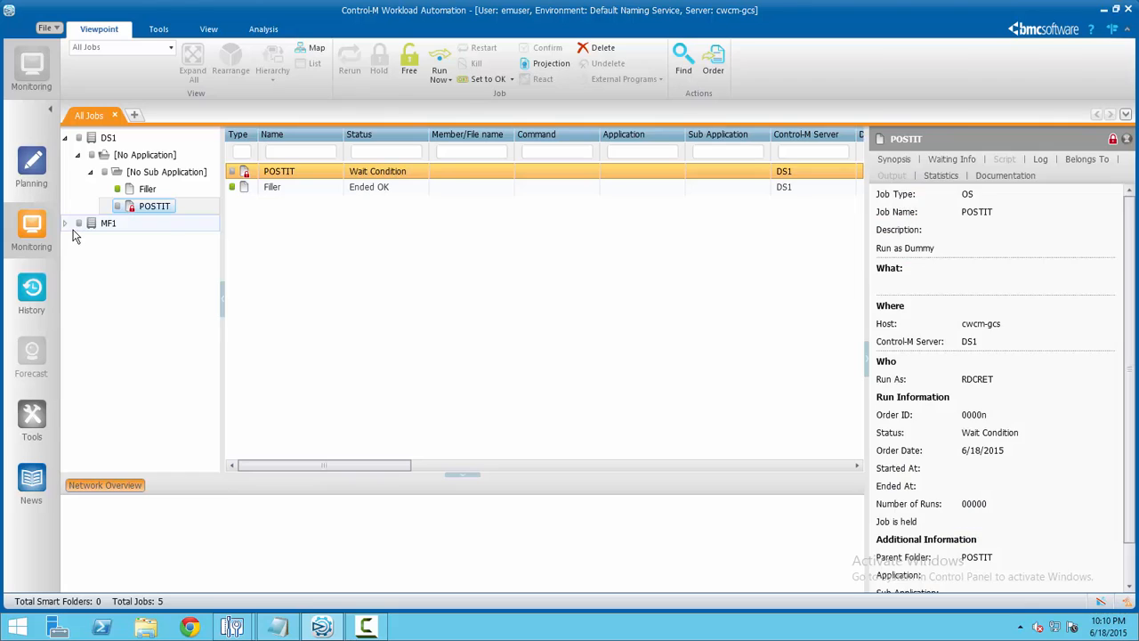
# Step: Expand the MF1 server down to its jobs without application and sub application, and free the held RUNIT job
pyautogui.click(66, 224)
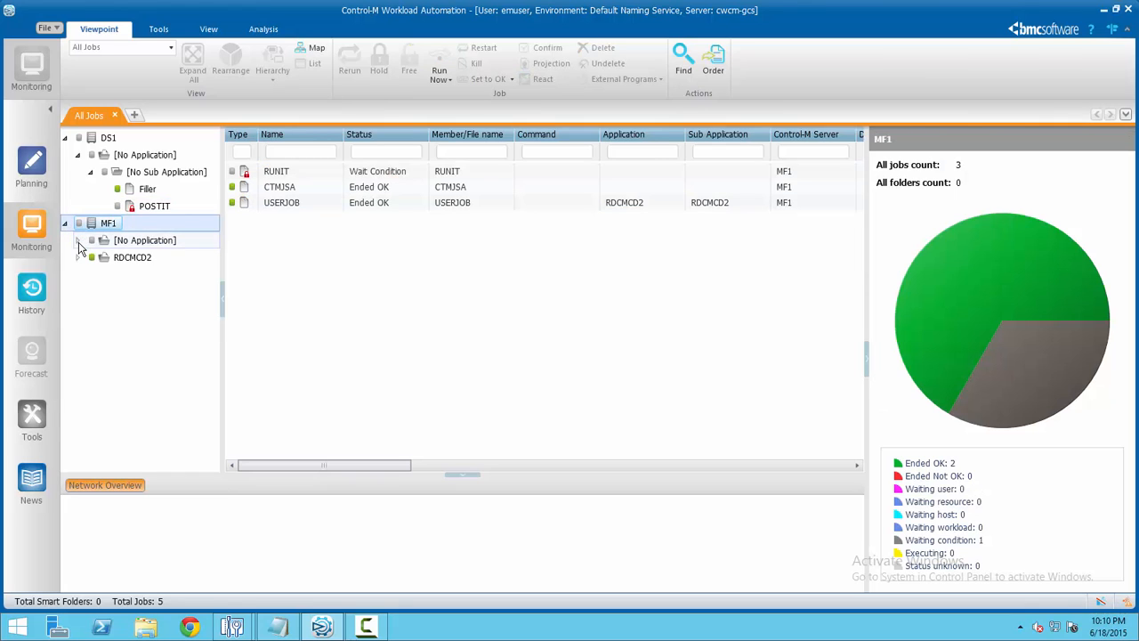
pyautogui.click(78, 242)
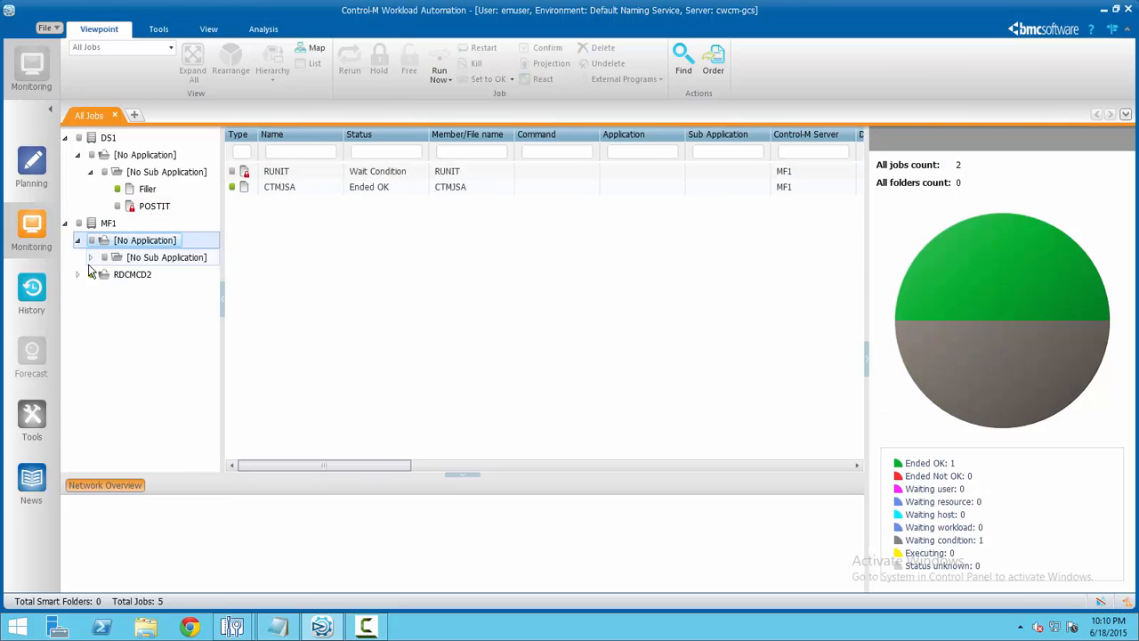
pyautogui.click(90, 257)
pyautogui.rightClick(149, 297)
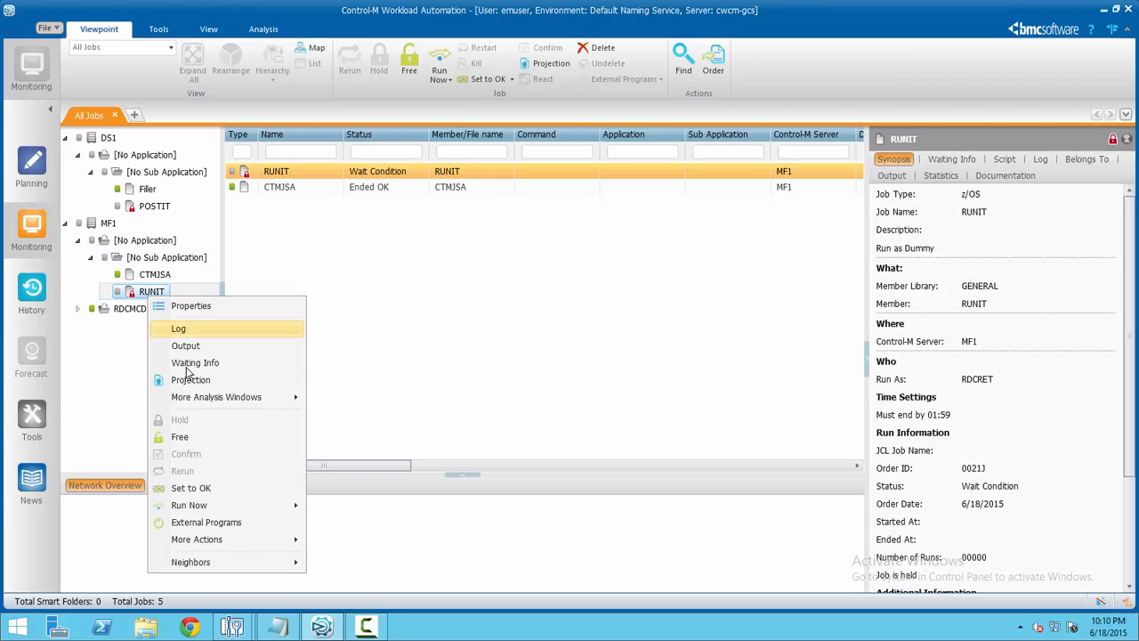
pyautogui.click(190, 437)
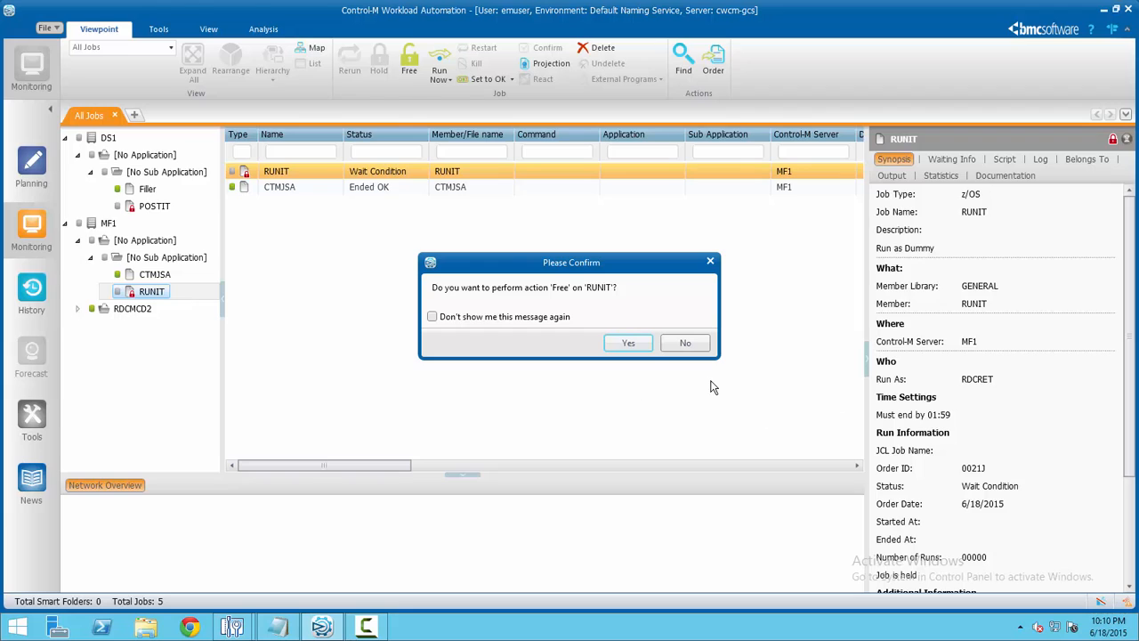
pyautogui.click(628, 344)
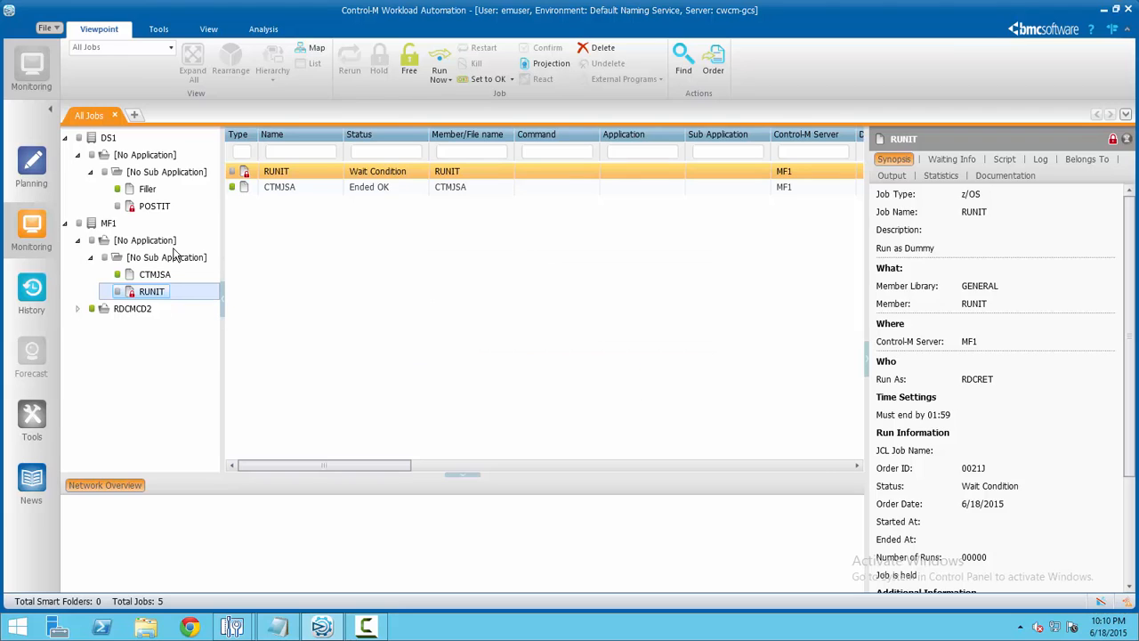
# Step: Check which conditions the RUNIT job is waiting for and close its waiting info
pyautogui.rightClick(160, 303)
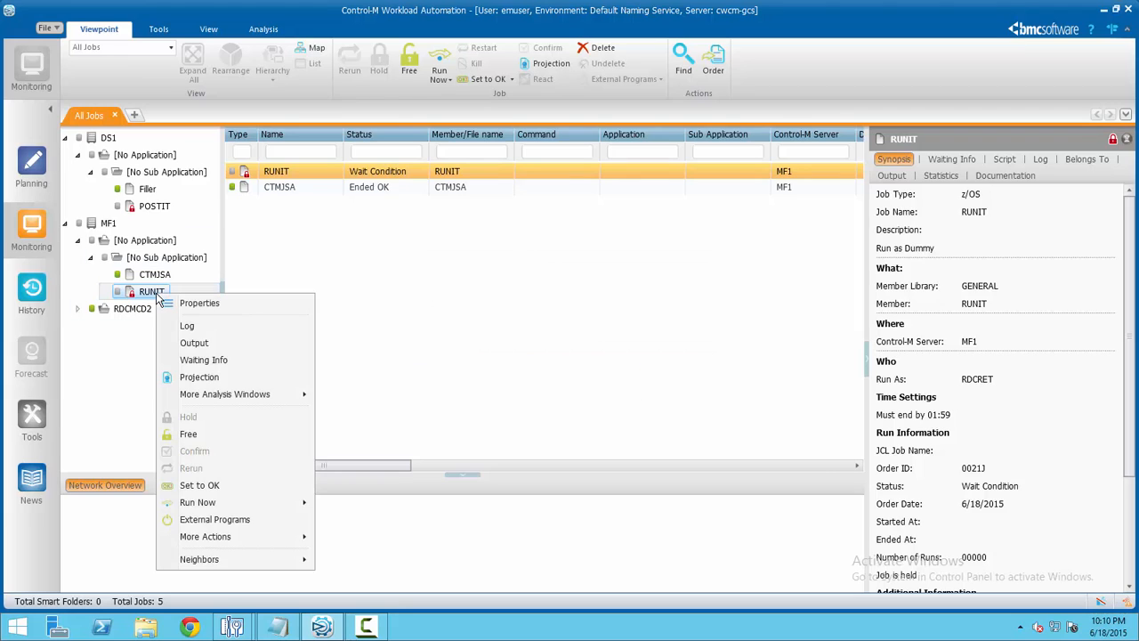
pyautogui.click(194, 366)
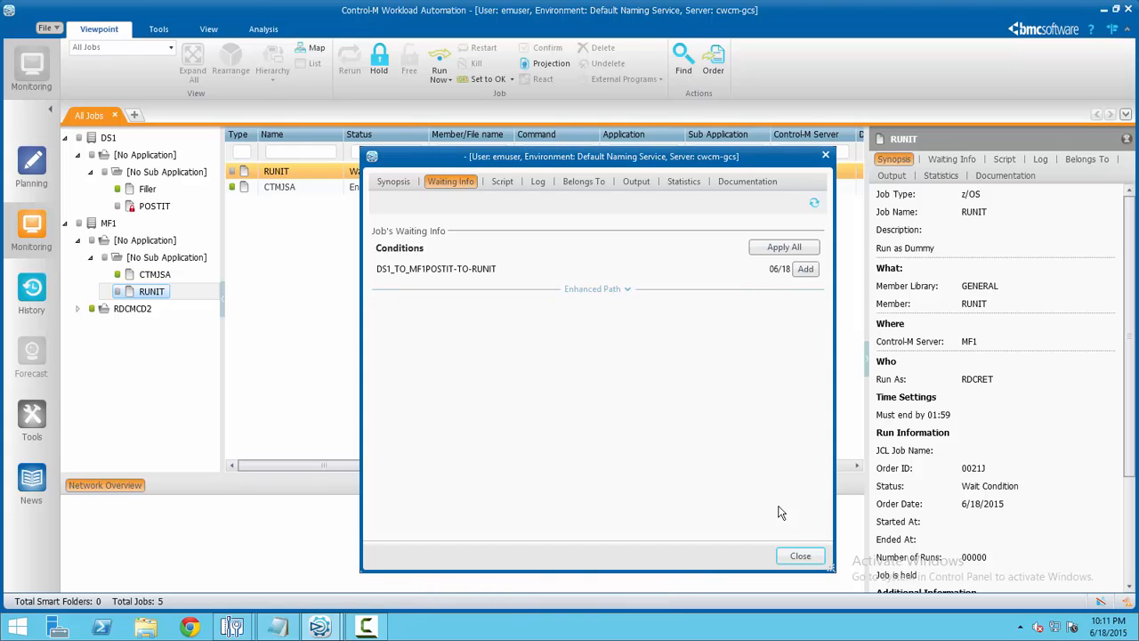
pyautogui.click(800, 558)
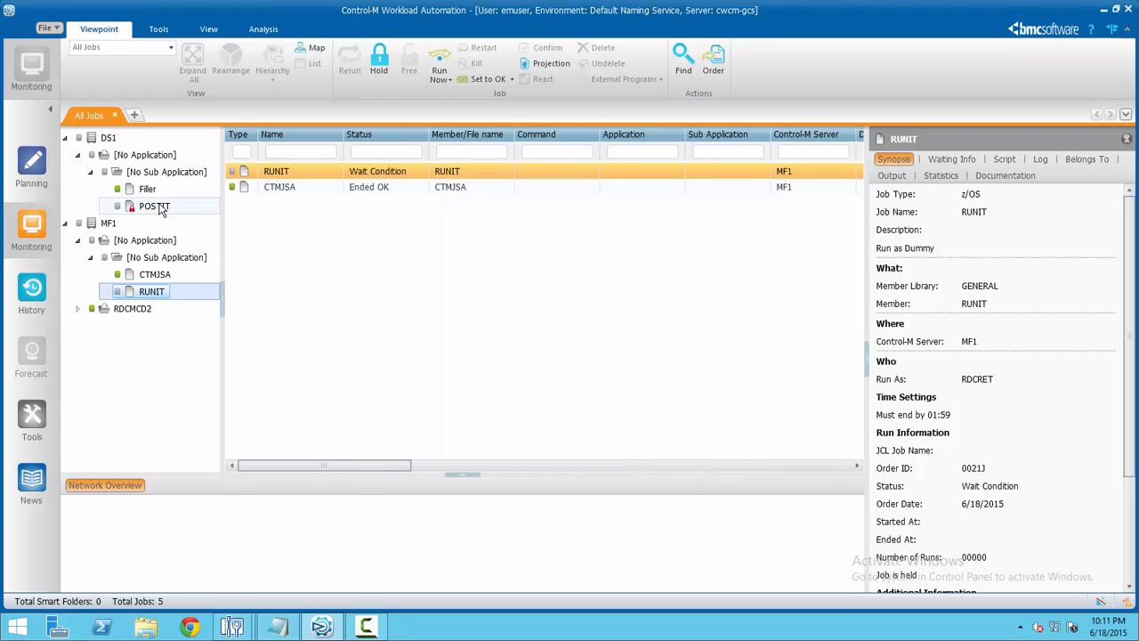
# Step: Free the held POSTIT job on the DS1 server and confirm the action
pyautogui.click(159, 208)
pyautogui.rightClick(161, 210)
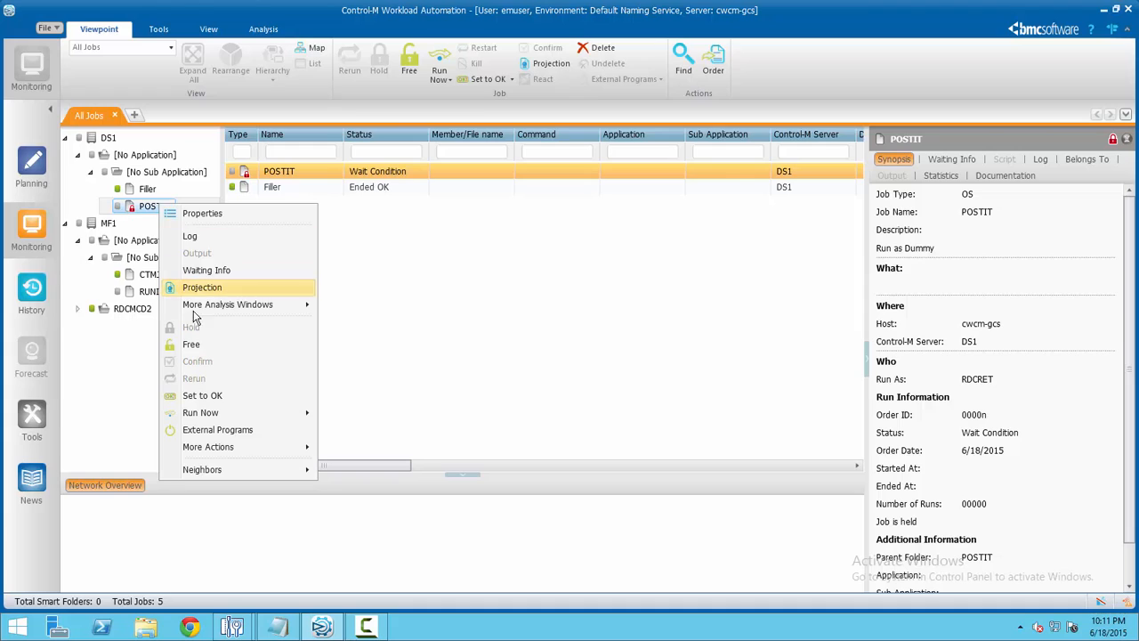
pyautogui.click(191, 344)
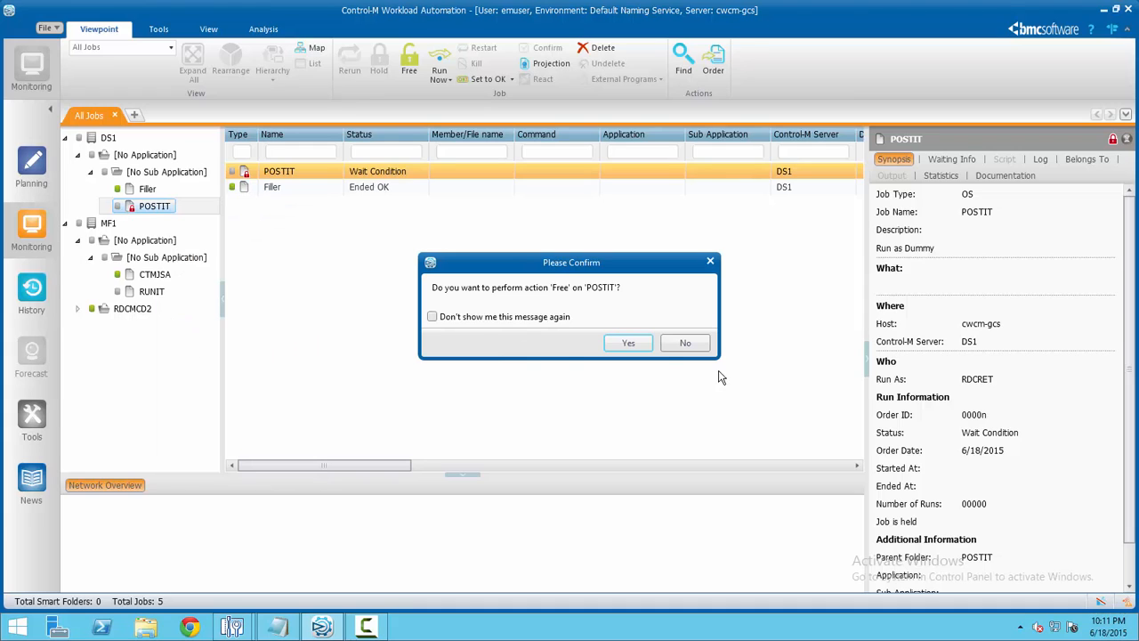
pyautogui.click(626, 345)
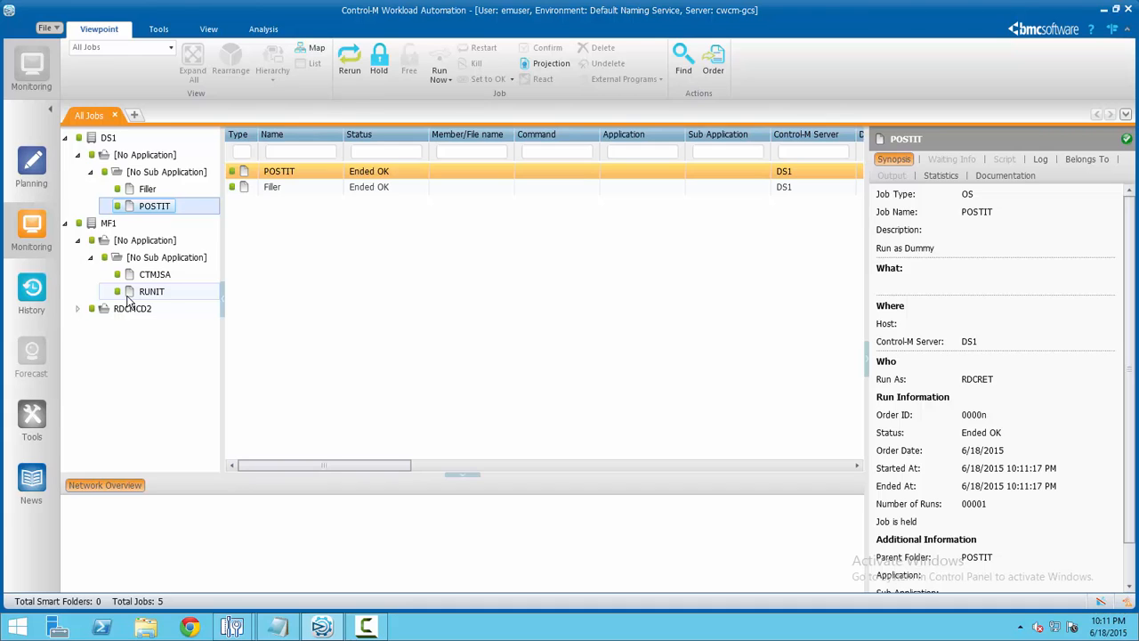
# Step: Switch to Control-M Configuration Manager, close the MF1 definition without saving changes, and select the GCS component
pyautogui.moveTo(239, 630)
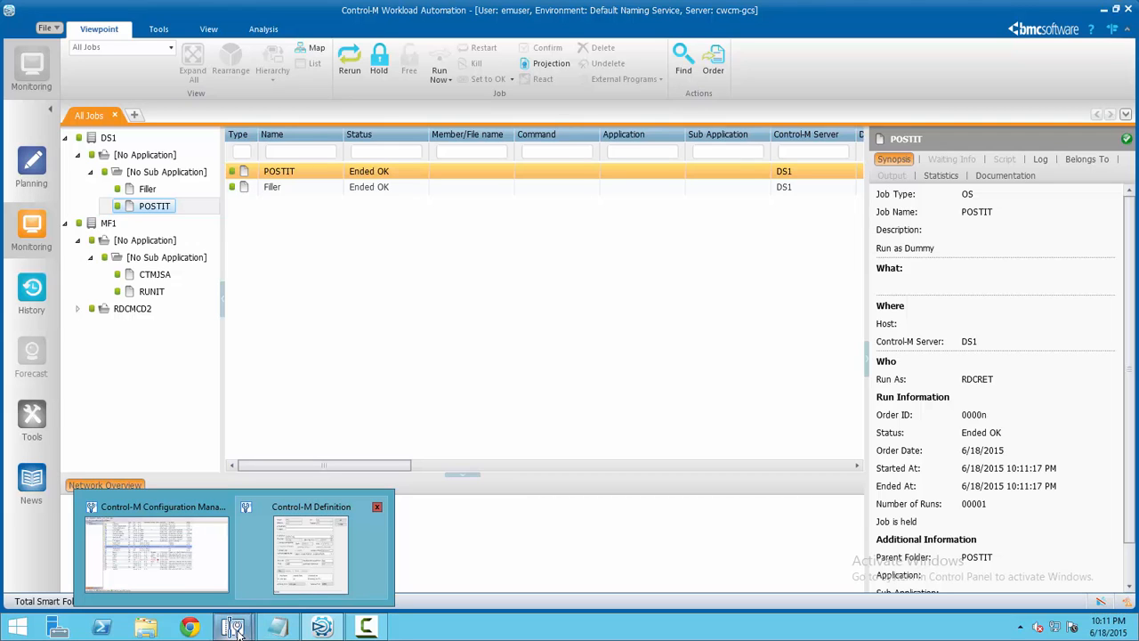
pyautogui.click(316, 574)
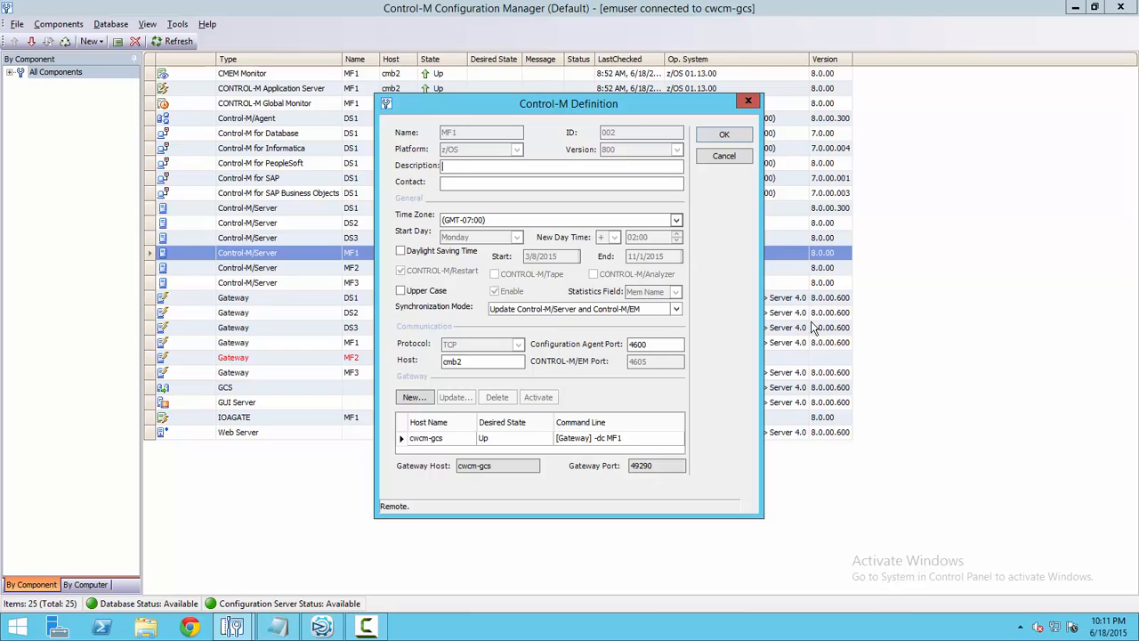
pyautogui.click(749, 156)
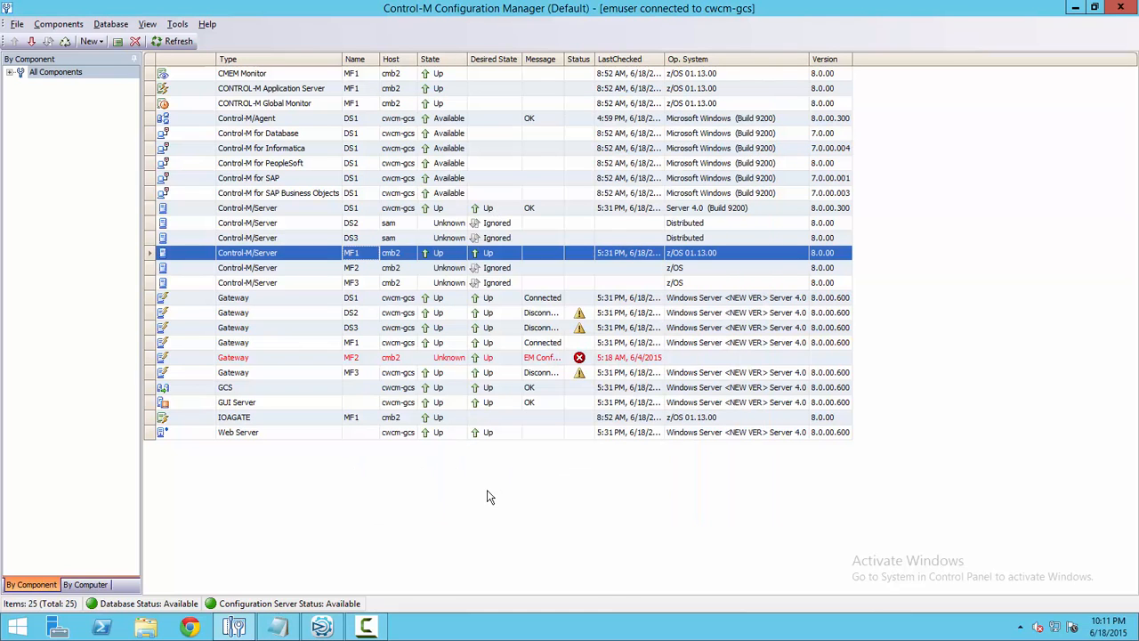
pyautogui.click(248, 386)
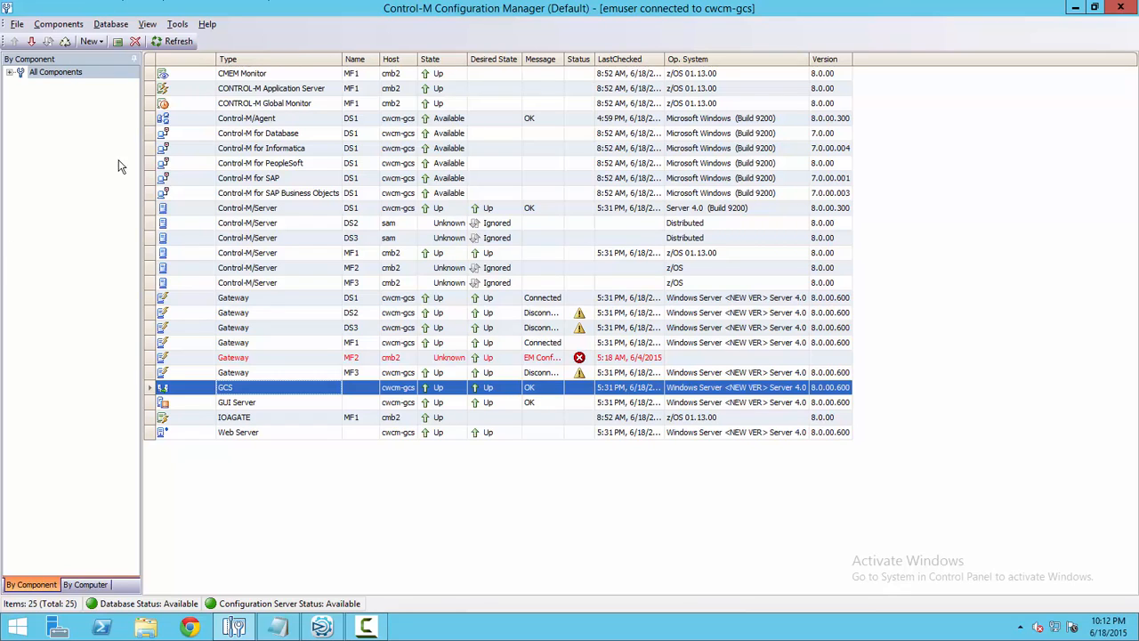
# Step: Open the Control-M/EM authorizations and view the global conditions permissions of the last listed group
pyautogui.click(183, 30)
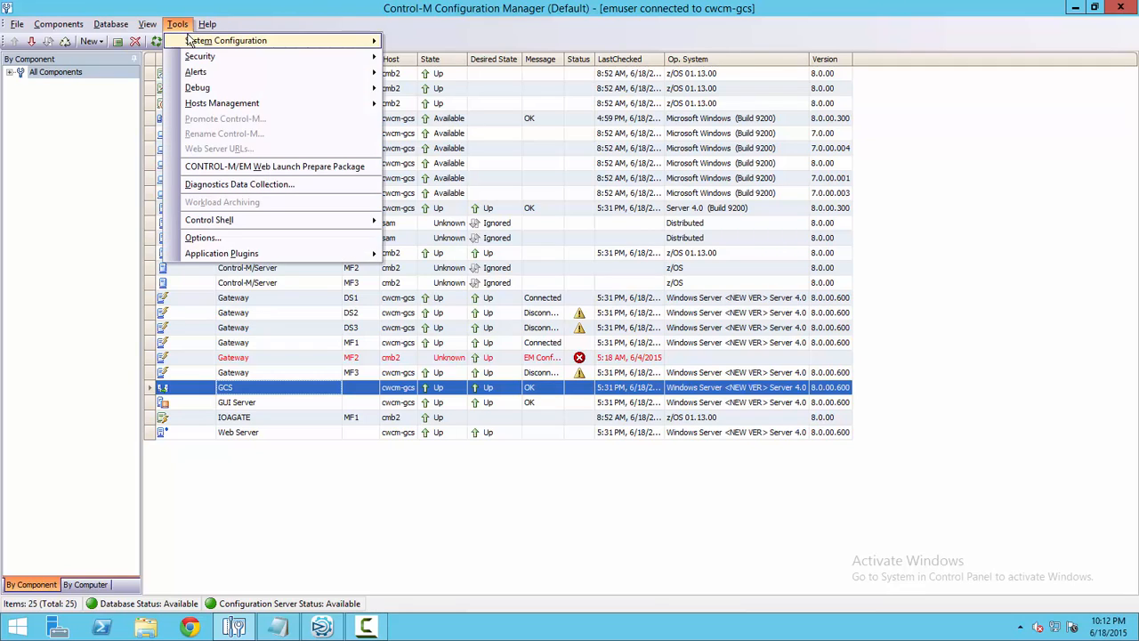
pyautogui.moveTo(191, 49)
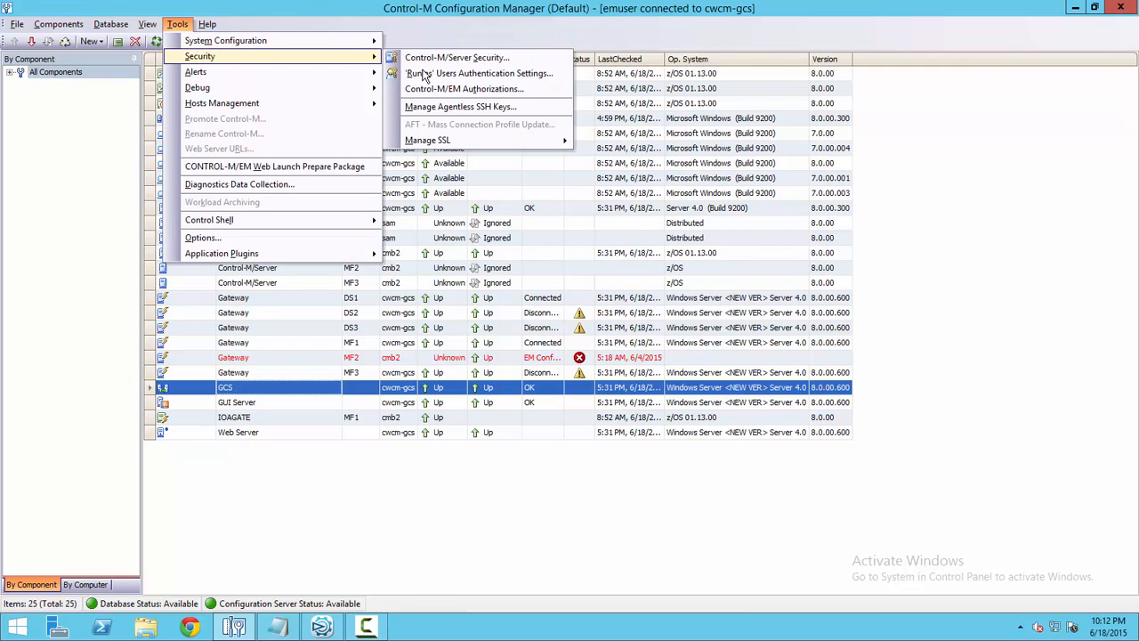
pyautogui.click(453, 90)
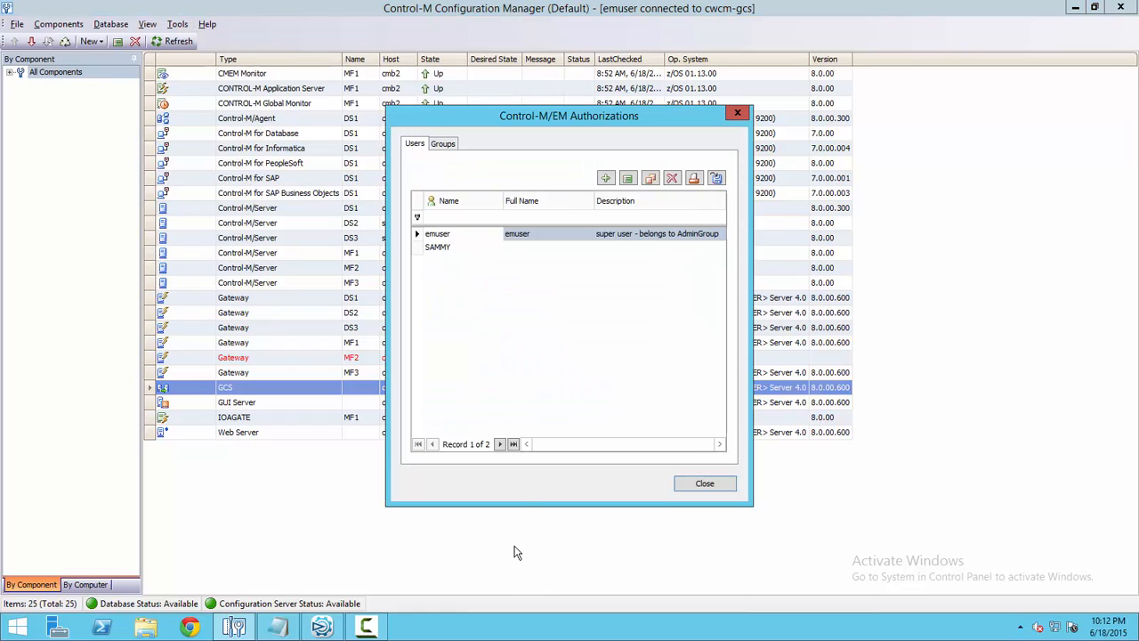
pyautogui.click(445, 145)
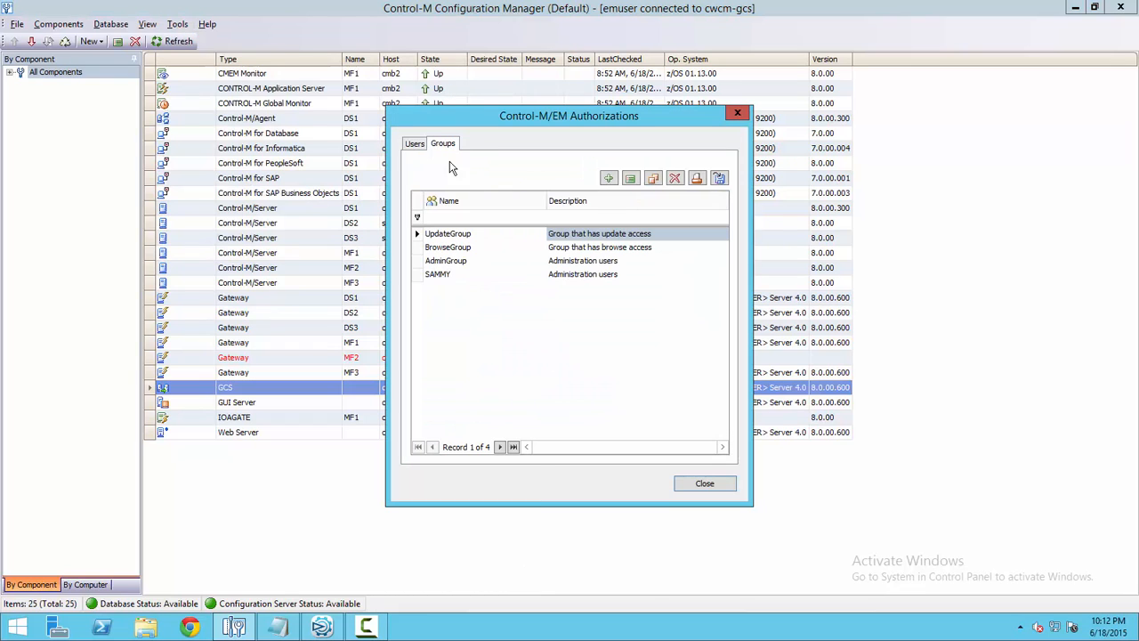
pyautogui.click(437, 277)
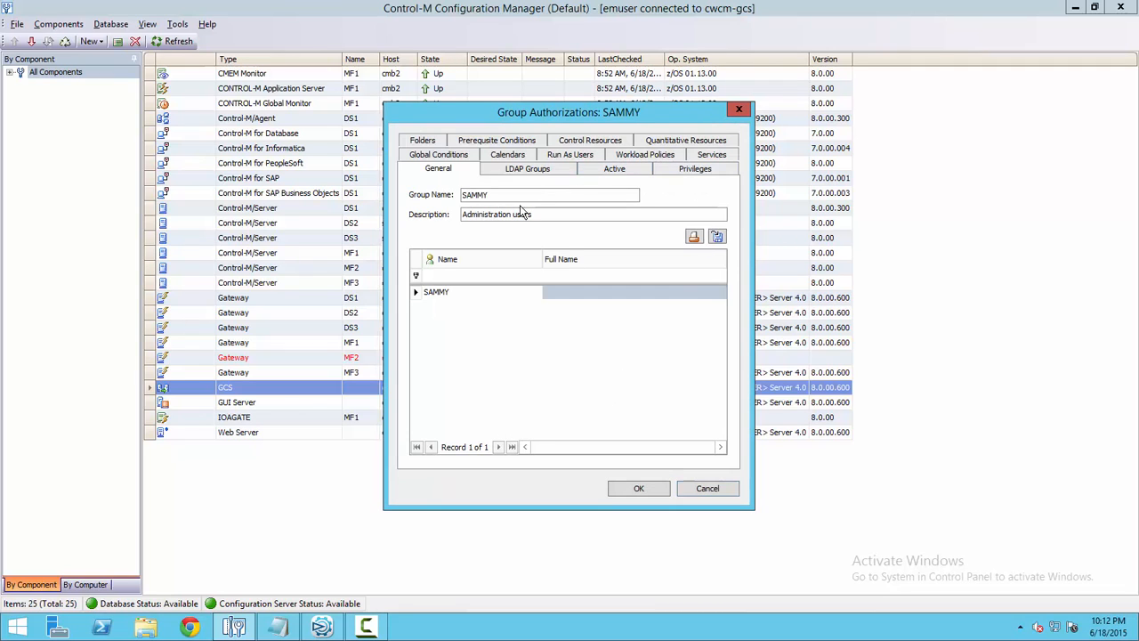
pyautogui.click(456, 156)
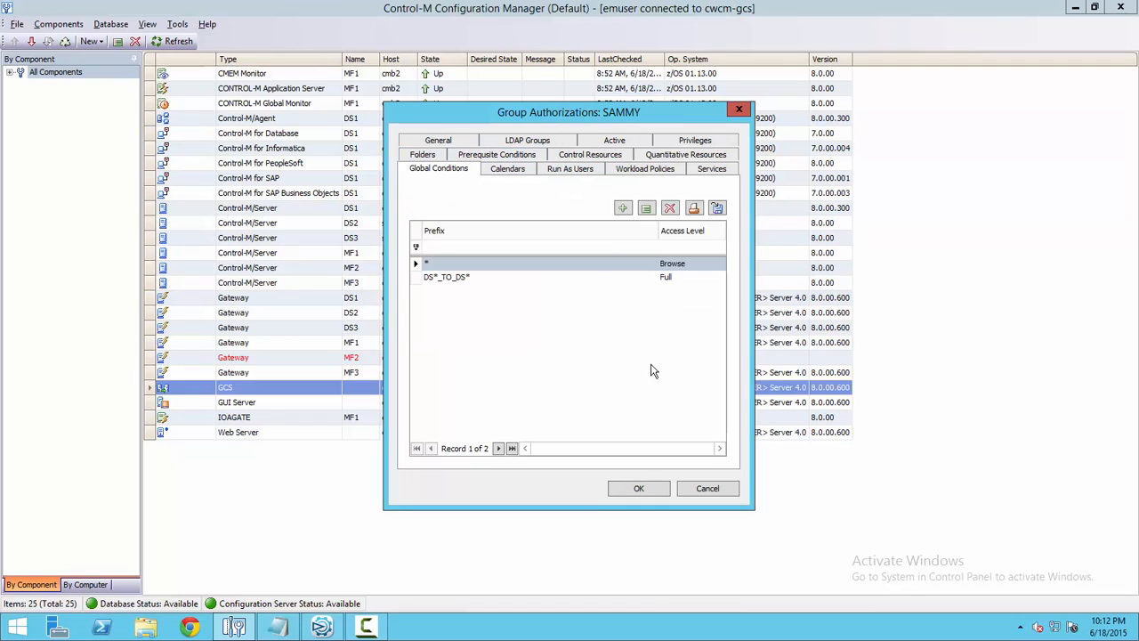
# Step: Review the available access levels for the group's DS*_TO_DS* global condition prefix, keep Full, and accept the entry
pyautogui.doubleClick(666, 283)
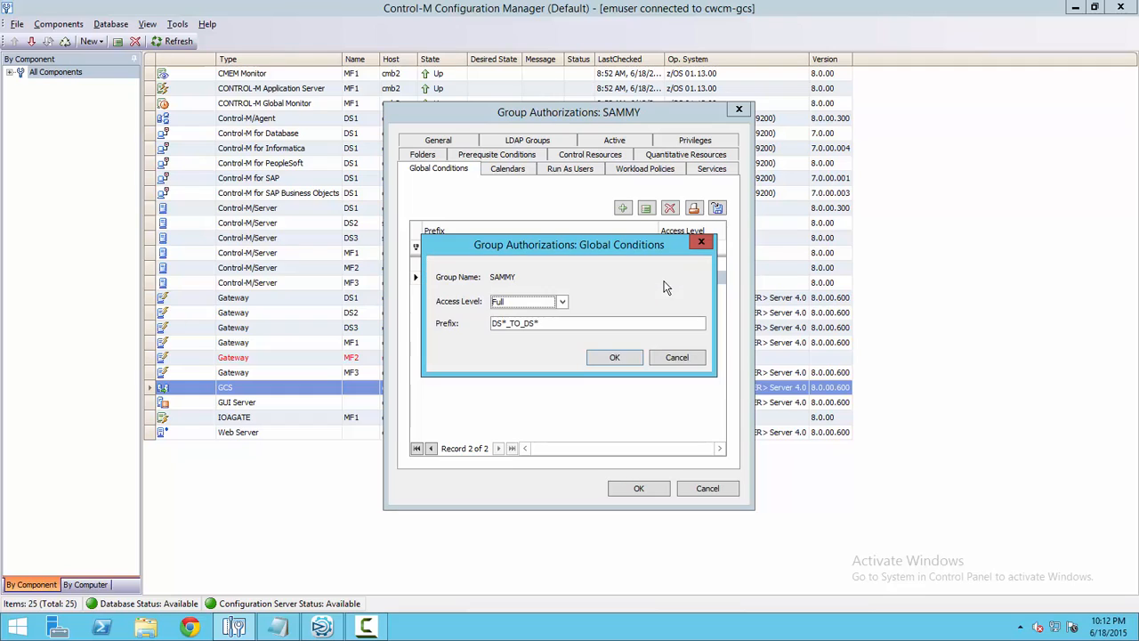
pyautogui.click(562, 302)
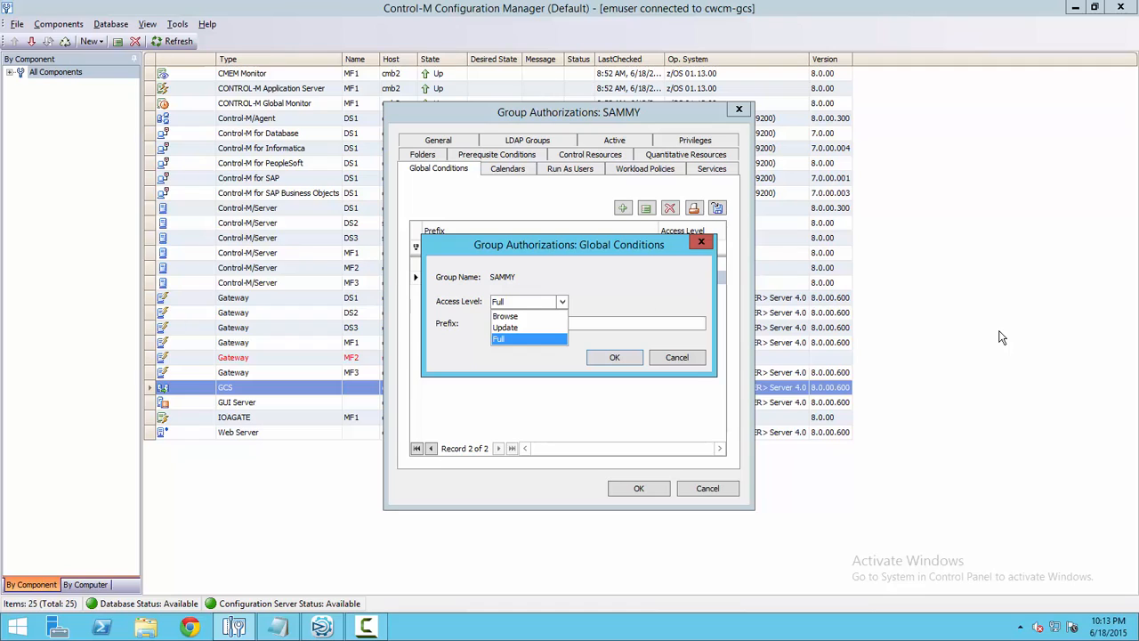
pyautogui.click(629, 365)
pyautogui.click(614, 358)
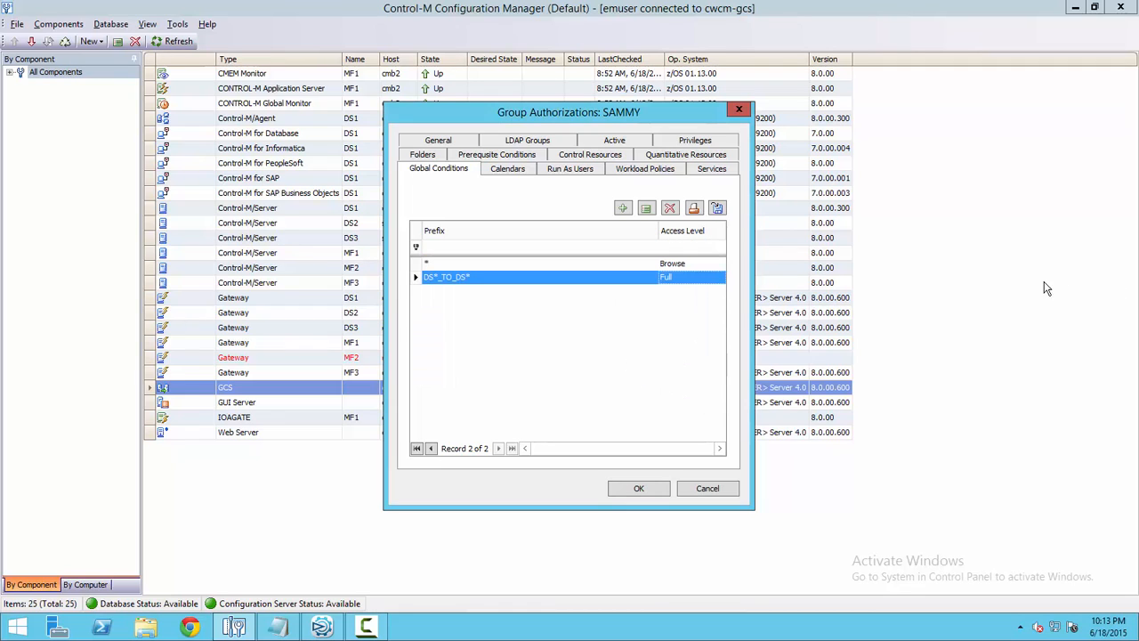